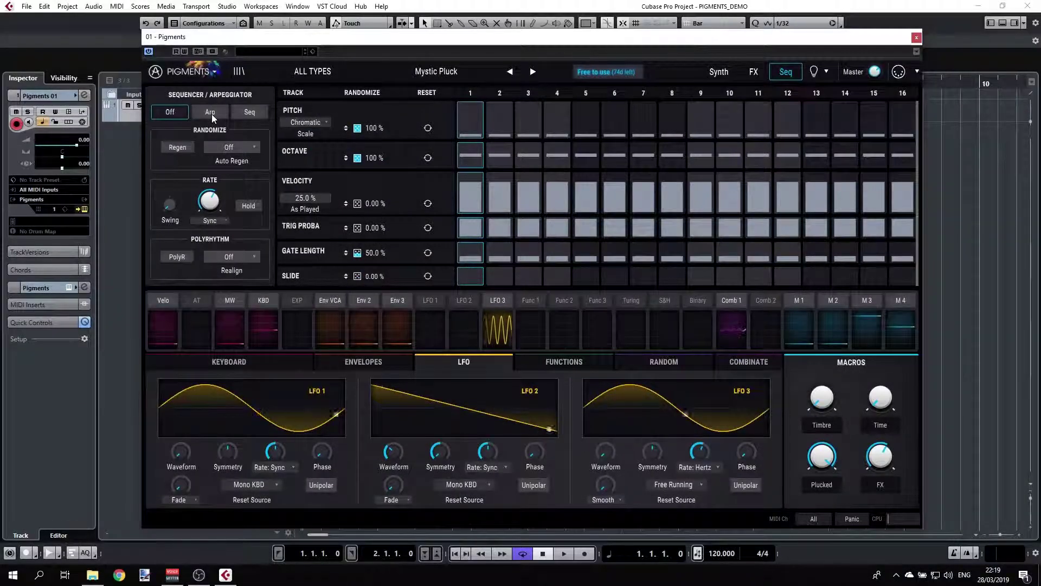
Try Arp mode and Off, then leave the sequencer/arpeggiator in Seq mode.
left_click(211, 112)
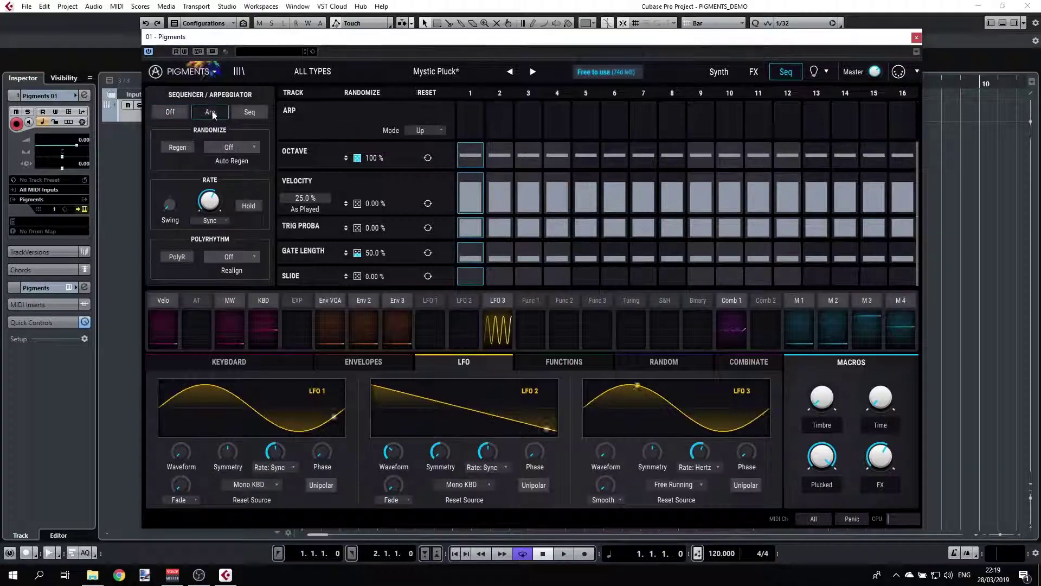
left_click(251, 113)
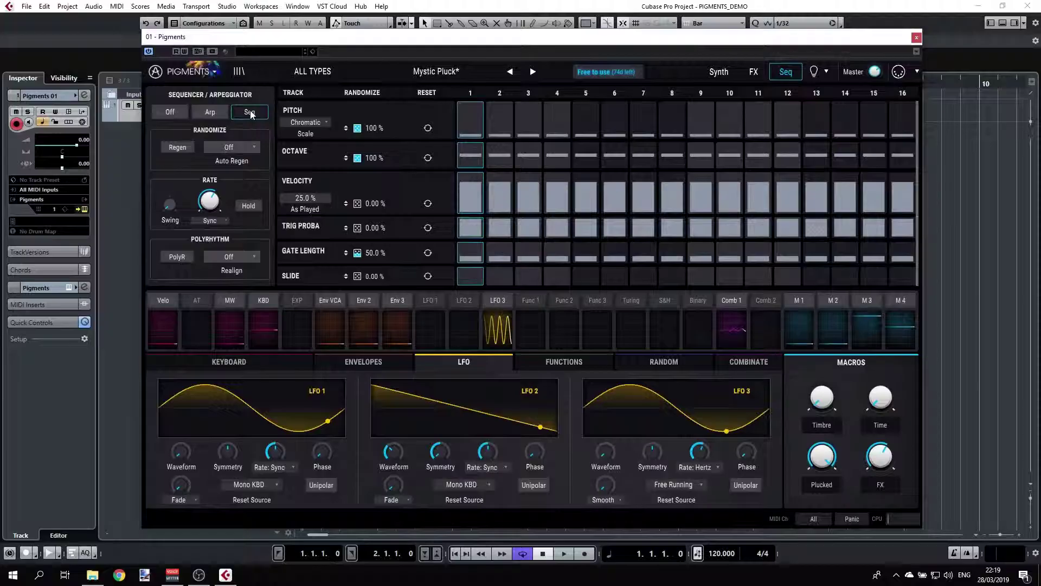
left_click(170, 113)
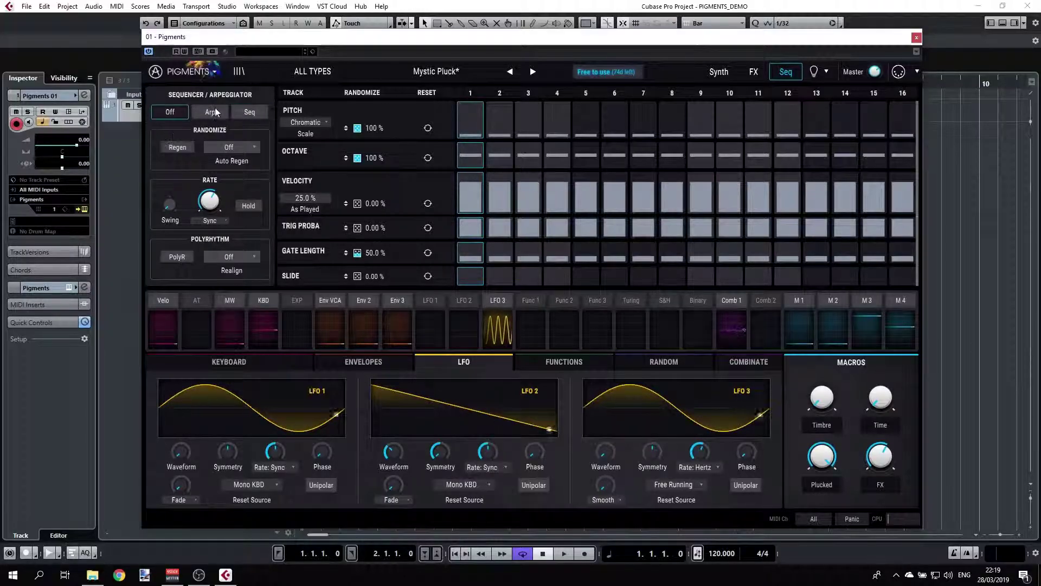
left_click(249, 113)
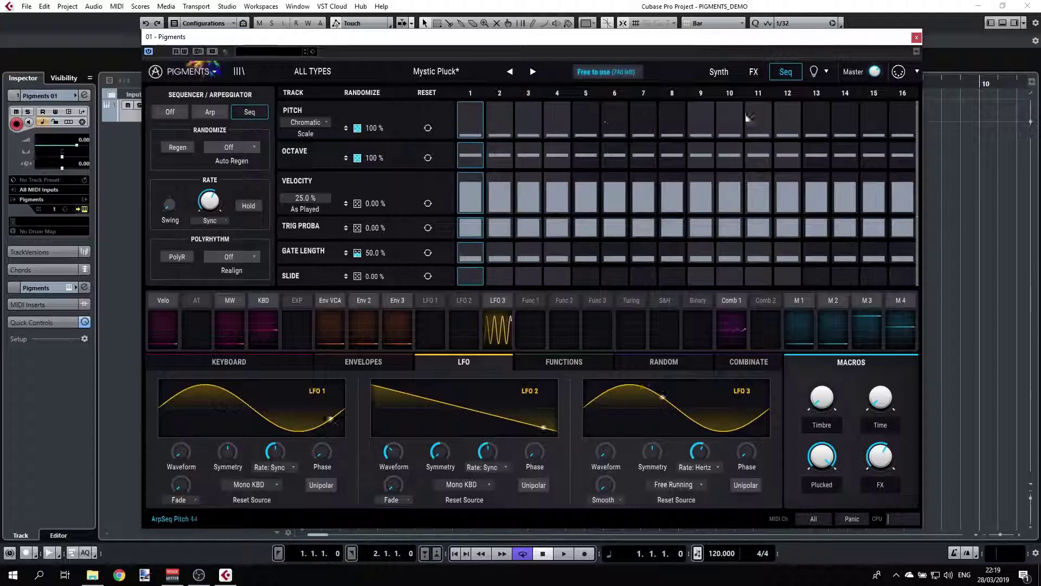
Shorten the sequence to four steps and return the Rate to 1/16 after trying other values.
left_click_drag(917, 125, 582, 132)
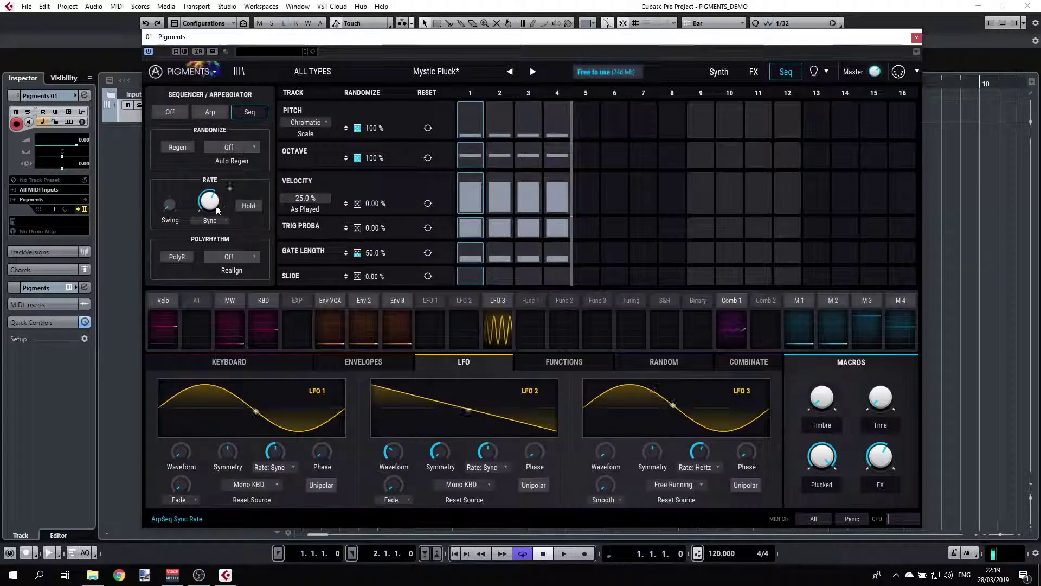
mouse_move(214, 203)
scroll(214, 203, "up", 1)
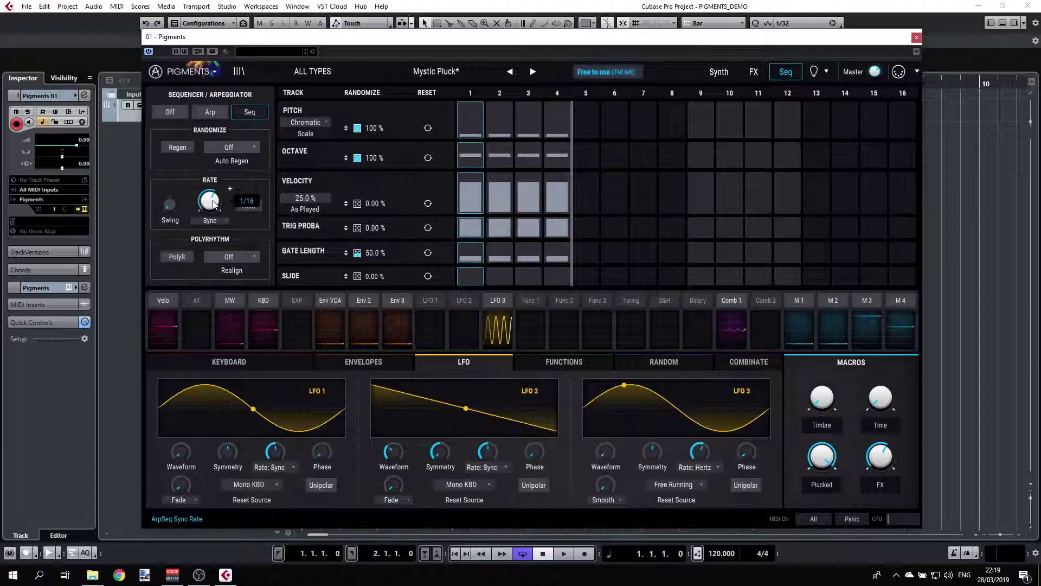
scroll(214, 203, "down", 2)
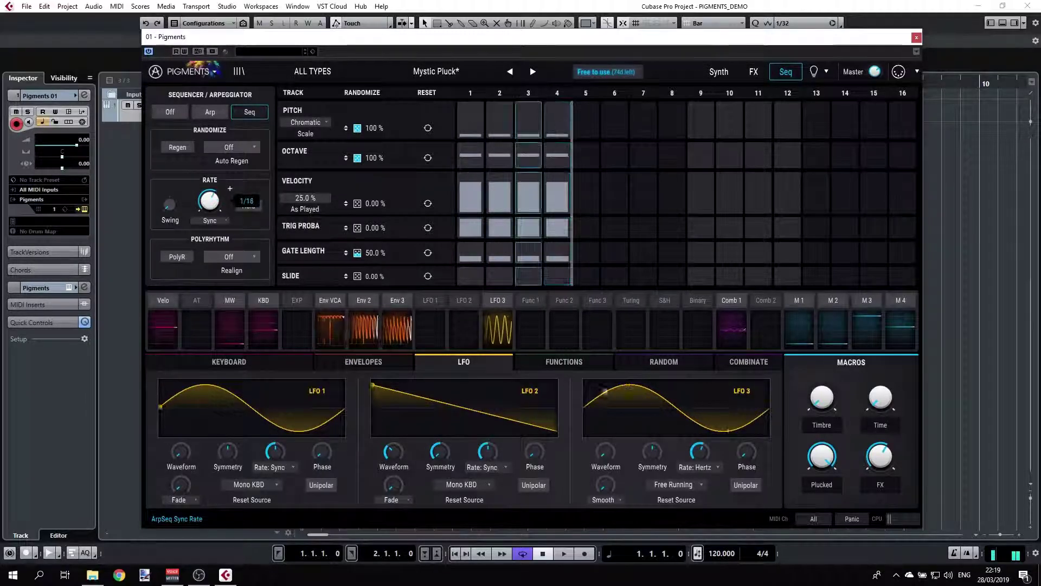
scroll(213, 205, "up", 1)
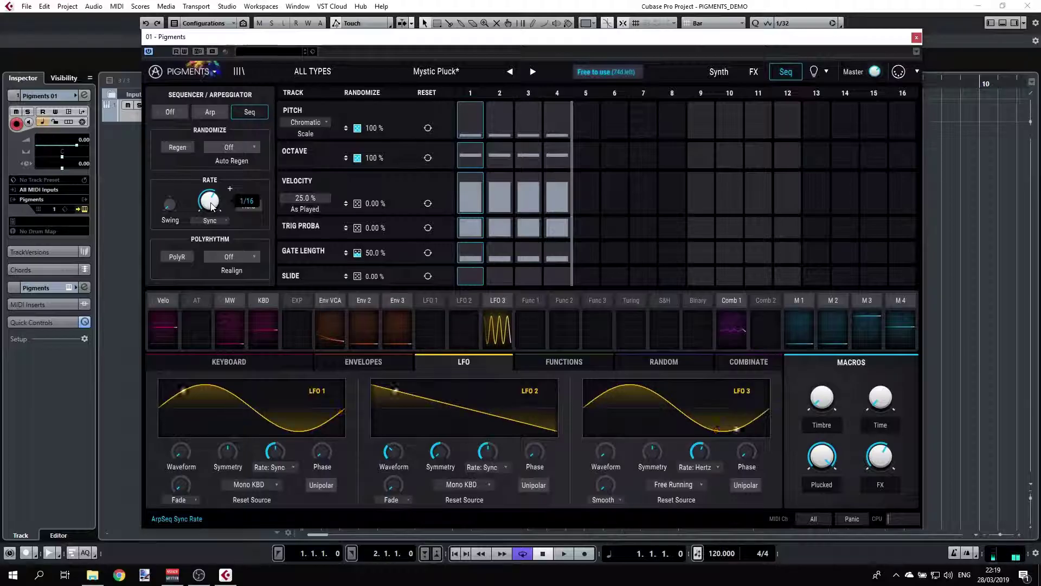
Switch the sequencer rate type to BPM and raise it toward 303 BPM.
left_click(213, 222)
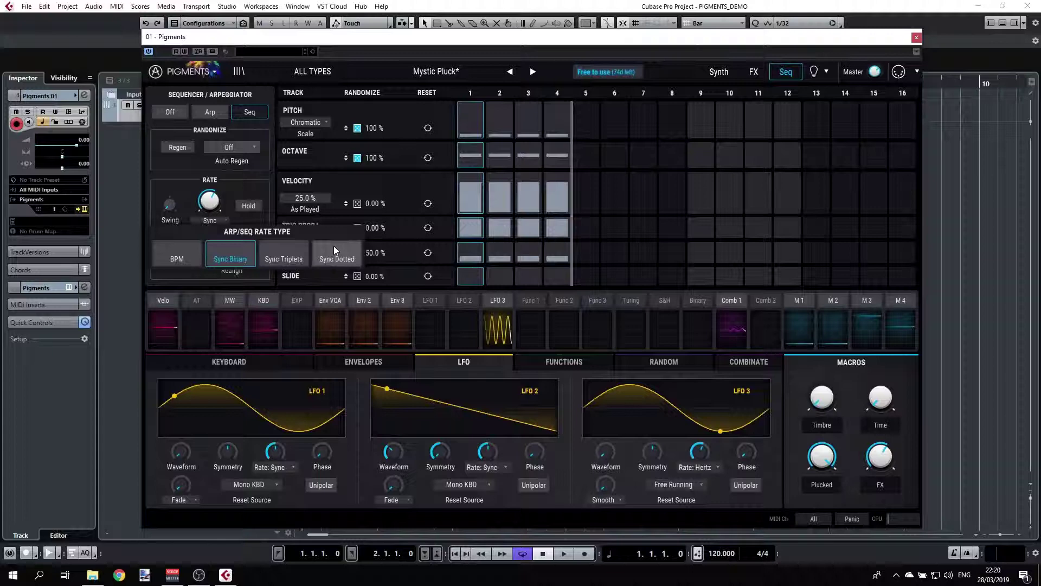
left_click(181, 254)
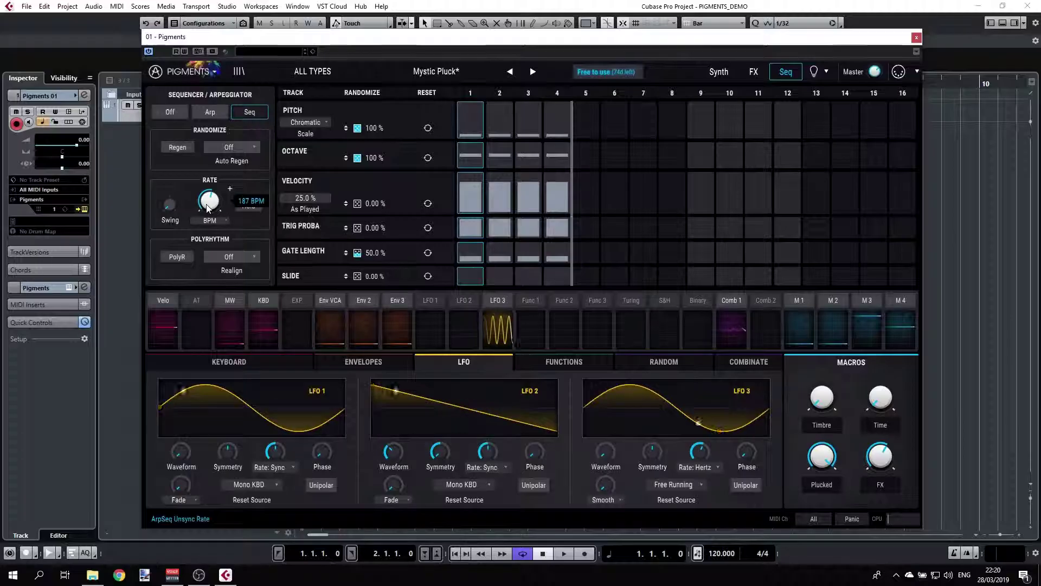
left_click_drag(208, 208, 221, 192)
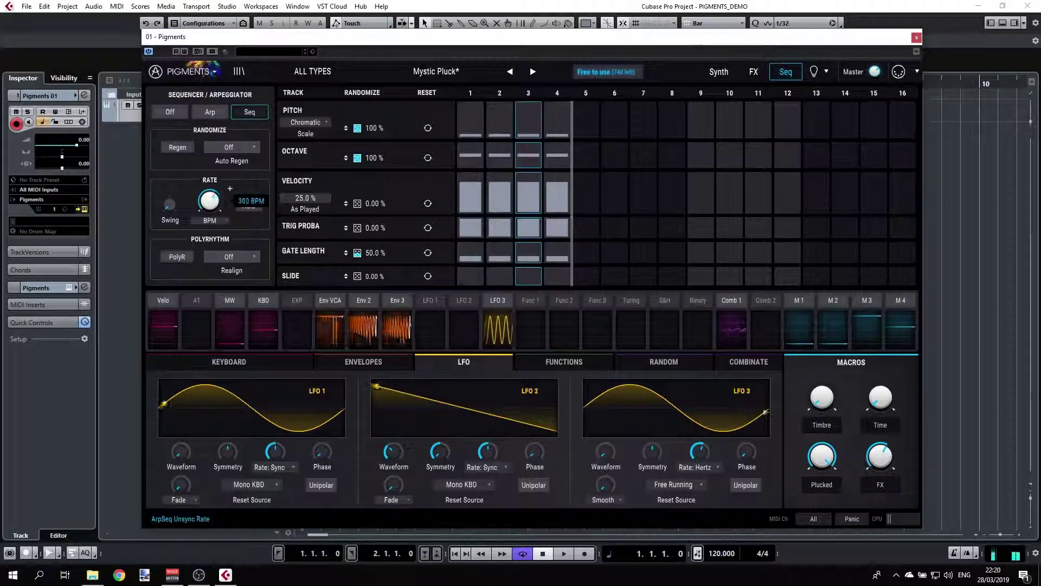
Add positive LFO 1 modulation to the sequencer rate and set LFO 1's rate to 1/1.
left_click(230, 188)
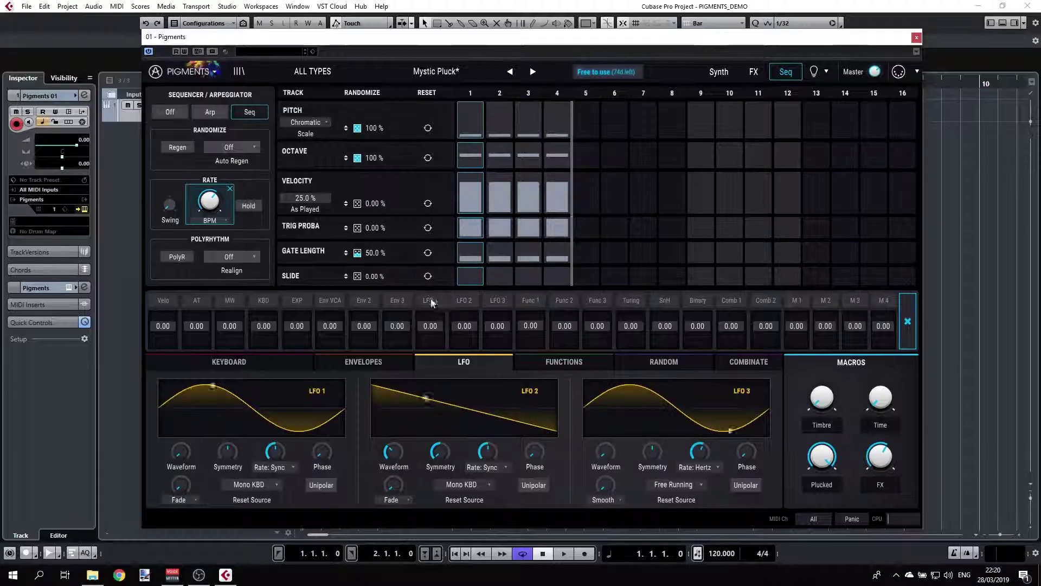
left_click_drag(431, 325, 431, 304)
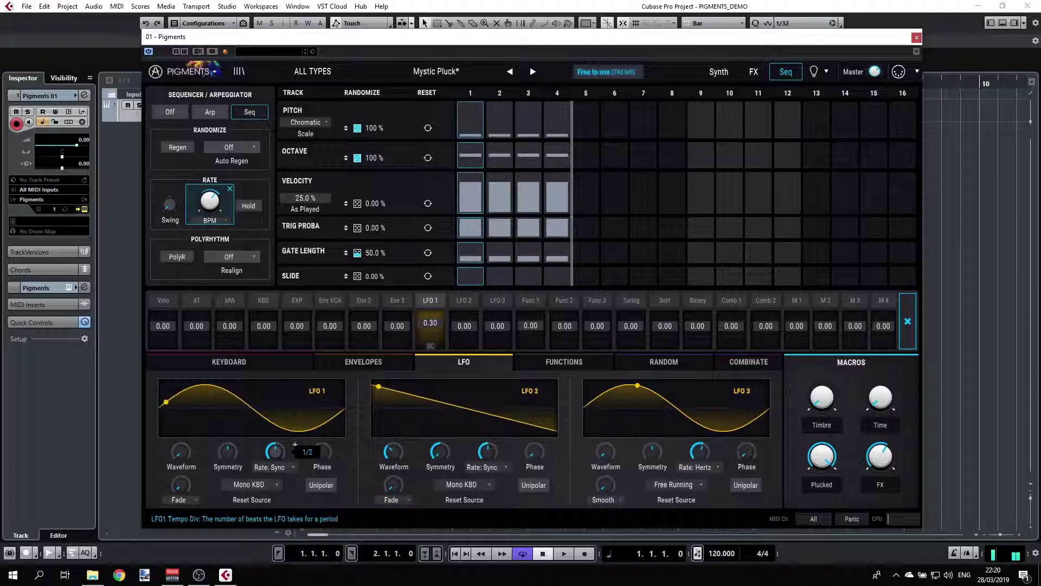
scroll(295, 444, "down", 3)
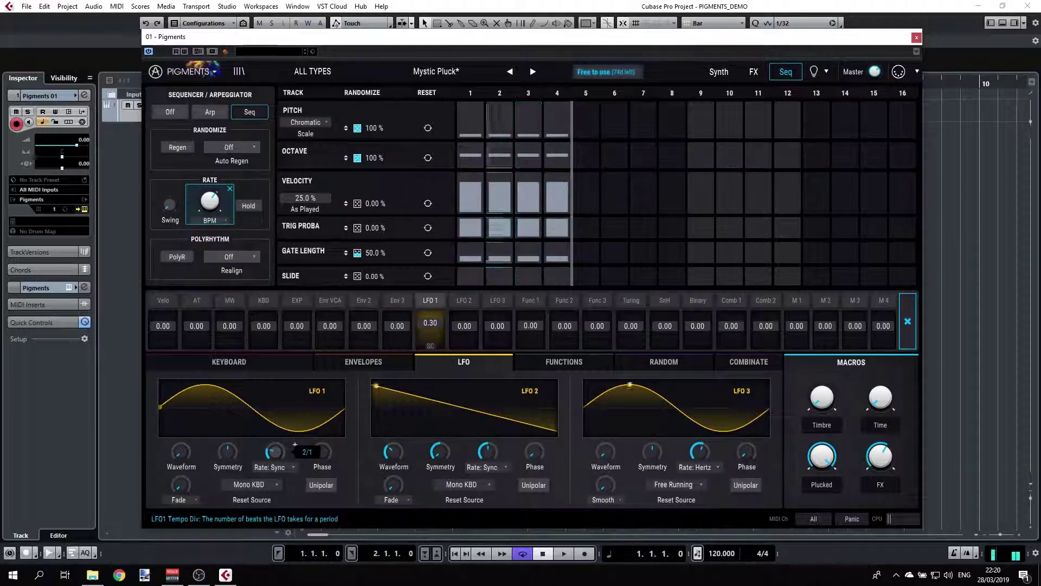
scroll(295, 445, "up", 1)
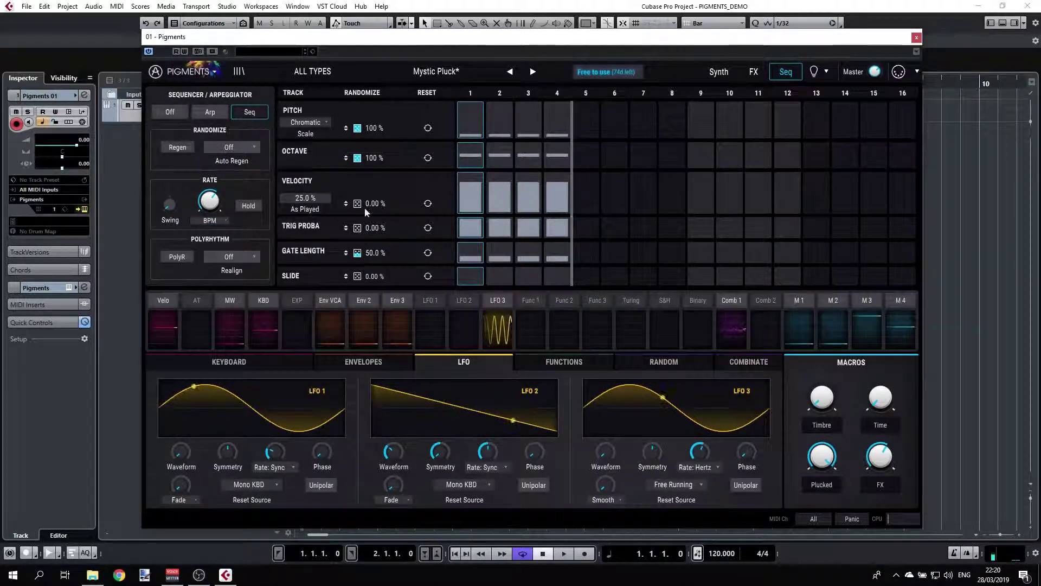
Extend the sequence to 16 steps, raise step 3's pitch, then shorten it back to four steps.
left_click_drag(575, 174, 801, 172)
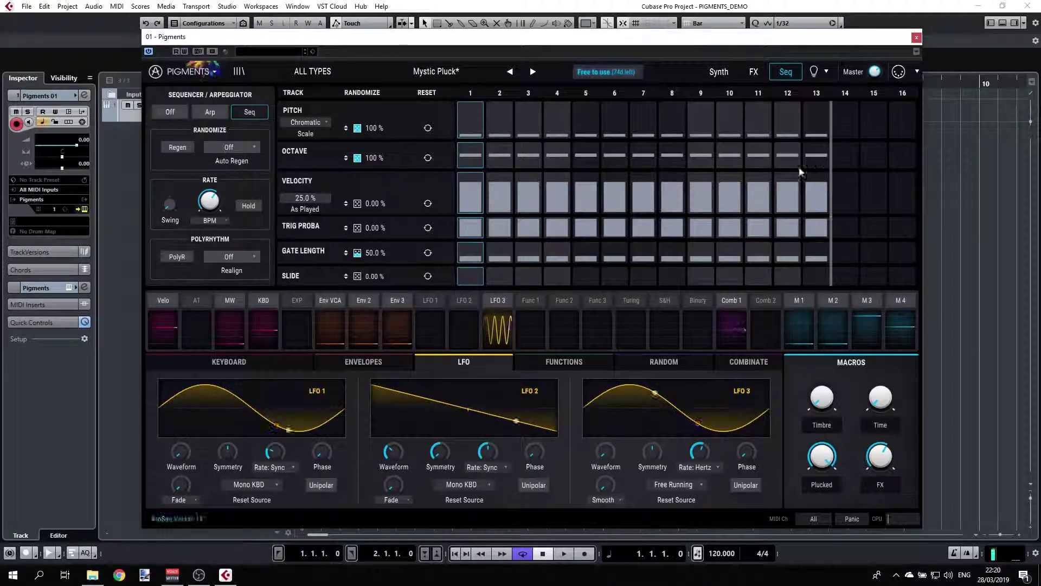
left_click_drag(835, 143, 916, 142)
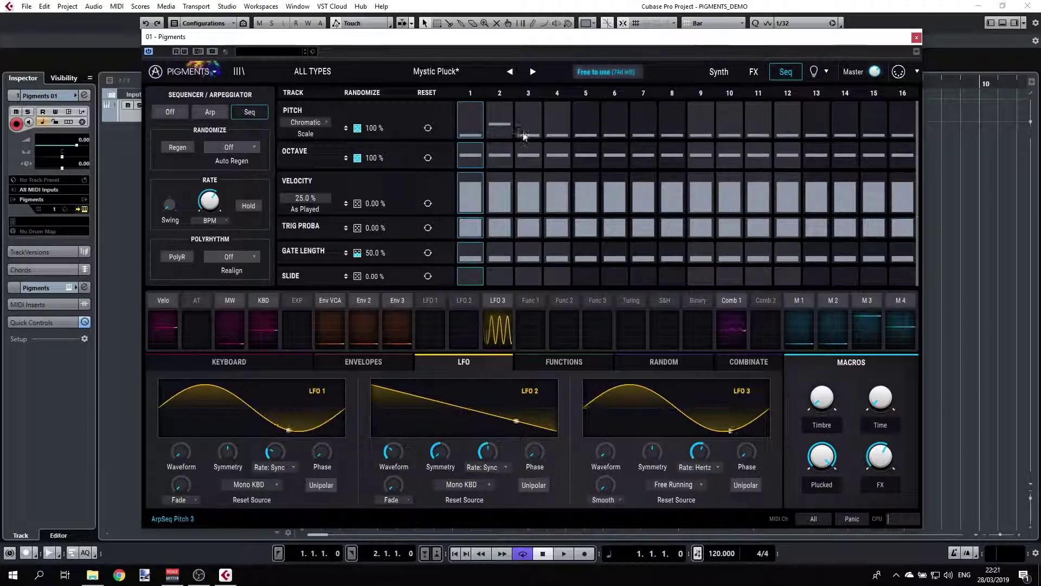
left_click_drag(525, 136, 566, 135)
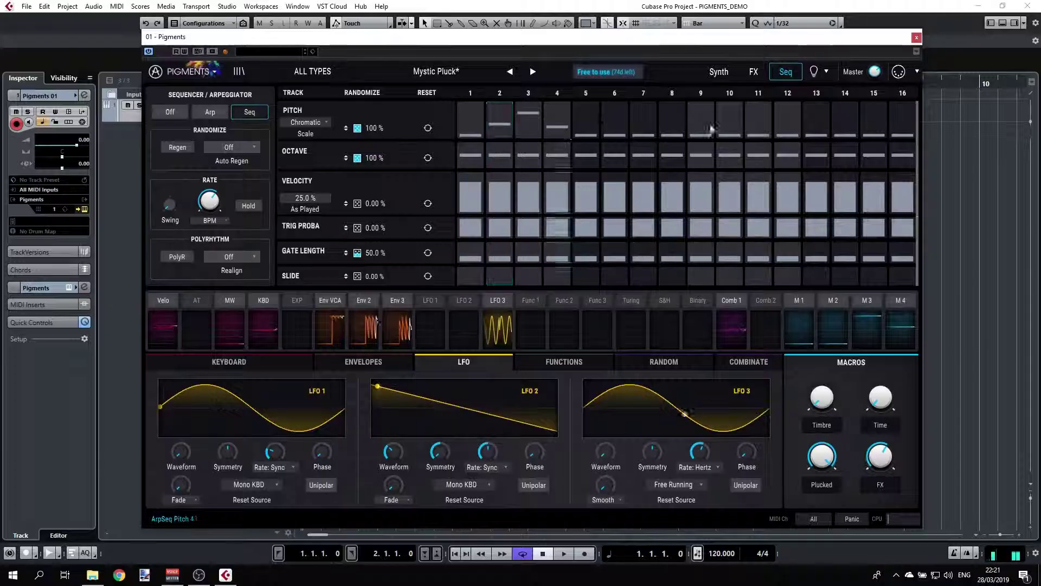
left_click_drag(910, 136, 578, 134)
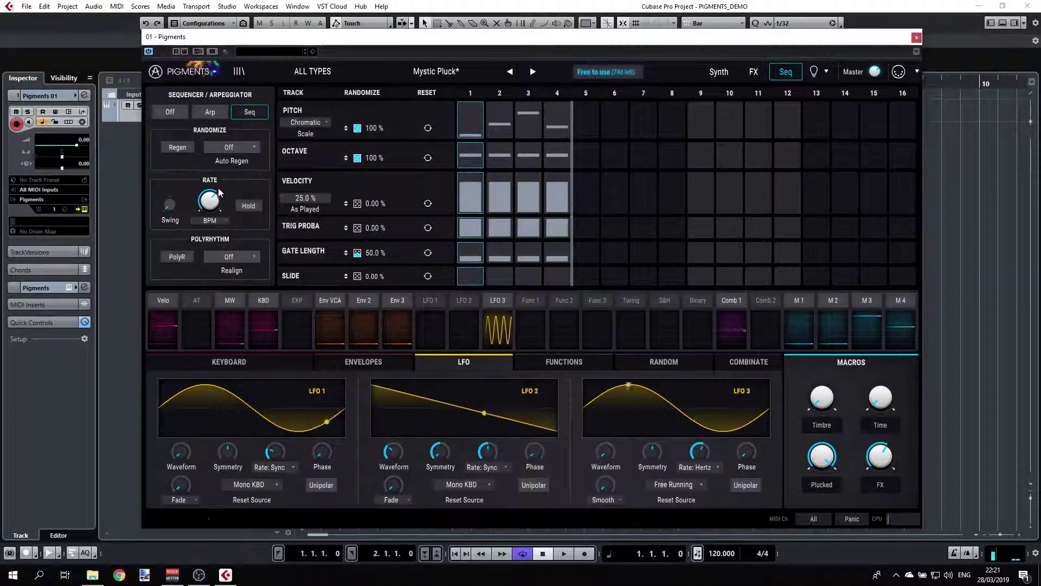
Return the sequencer rate to Sync Binary tempo sync and vary the pitches of steps 1 and 2.
mouse_move(229, 189)
left_click(210, 220)
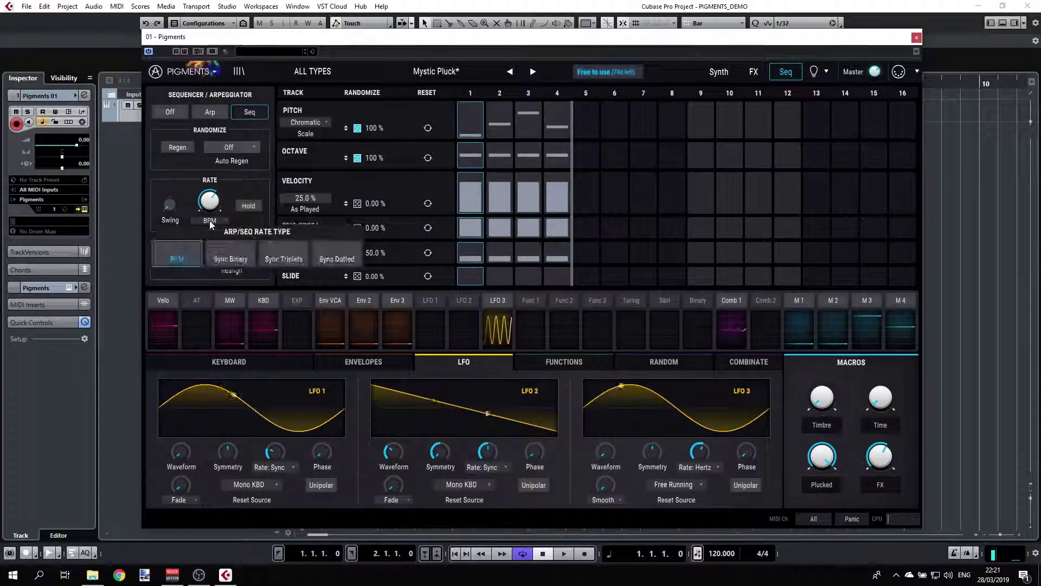
left_click(231, 248)
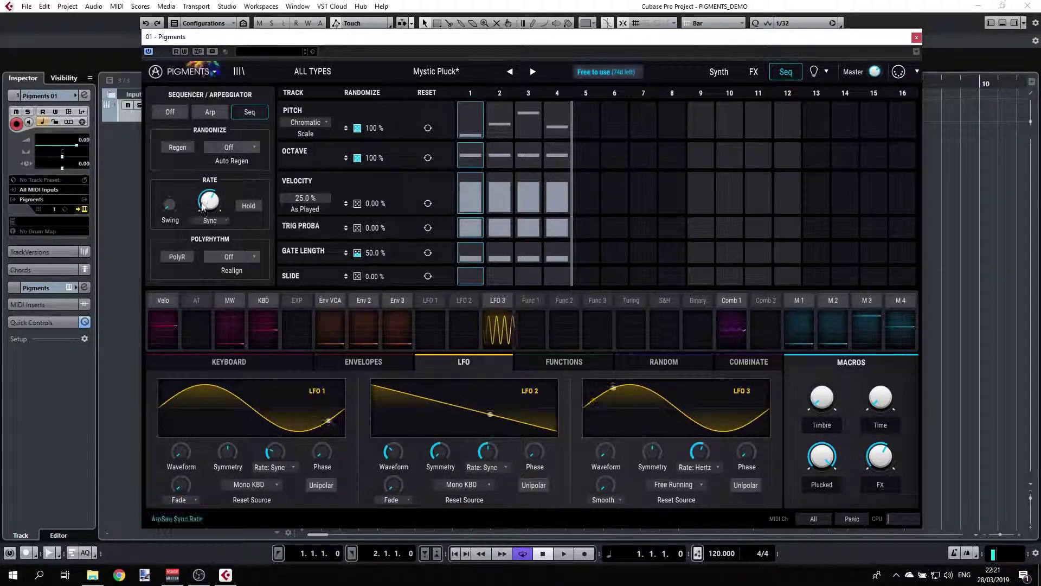
mouse_move(230, 188)
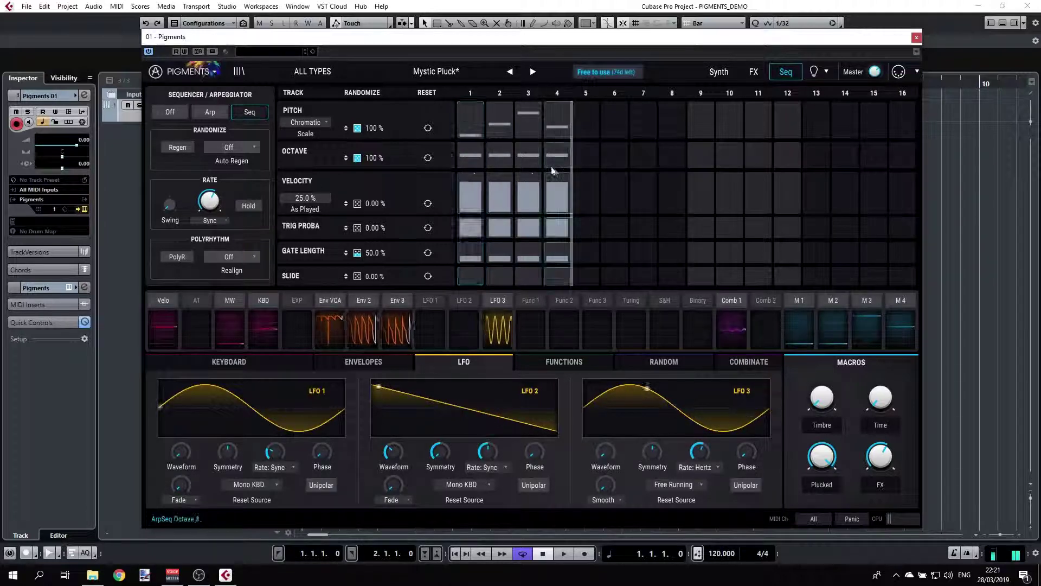
mouse_move(499, 132)
left_mouse_down()
mouse_move(480, 119)
mouse_move(479, 140)
mouse_move(519, 120)
left_mouse_up()
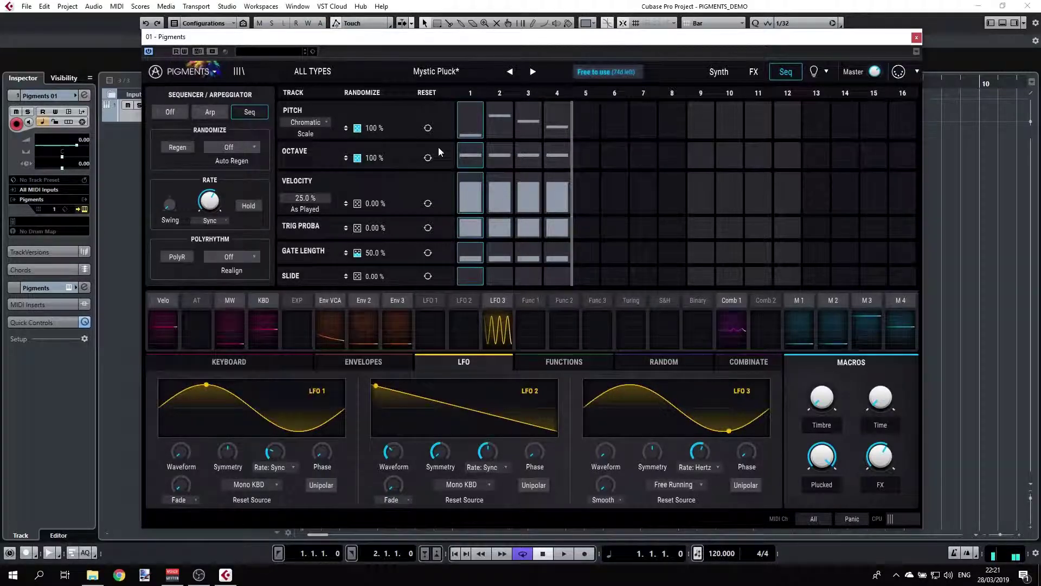
Try the Major and Harmonic Minor scales, reshape steps 2 and 3, then settle on Dorian.
left_click(319, 126)
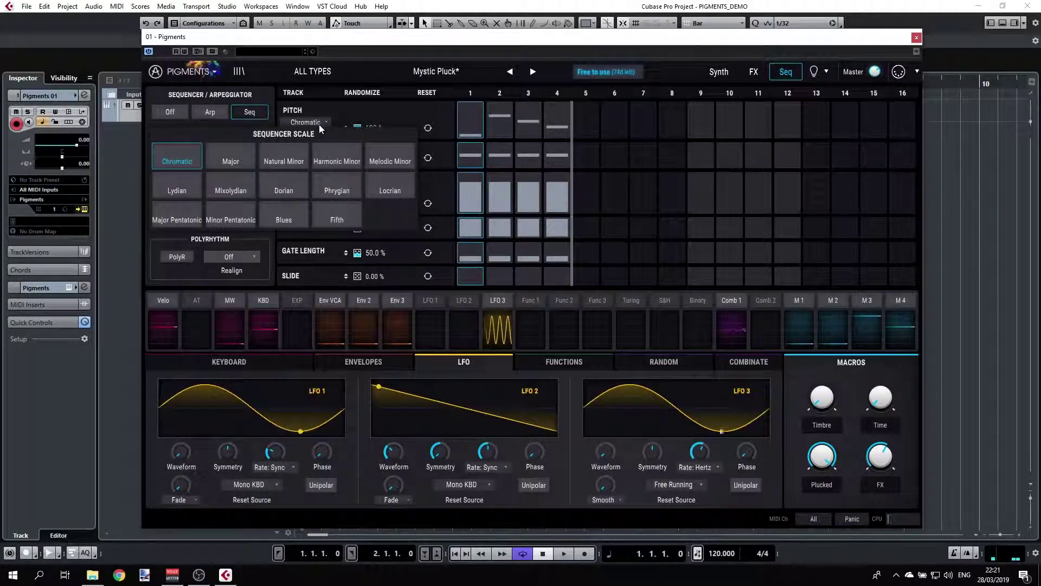
left_click(231, 161)
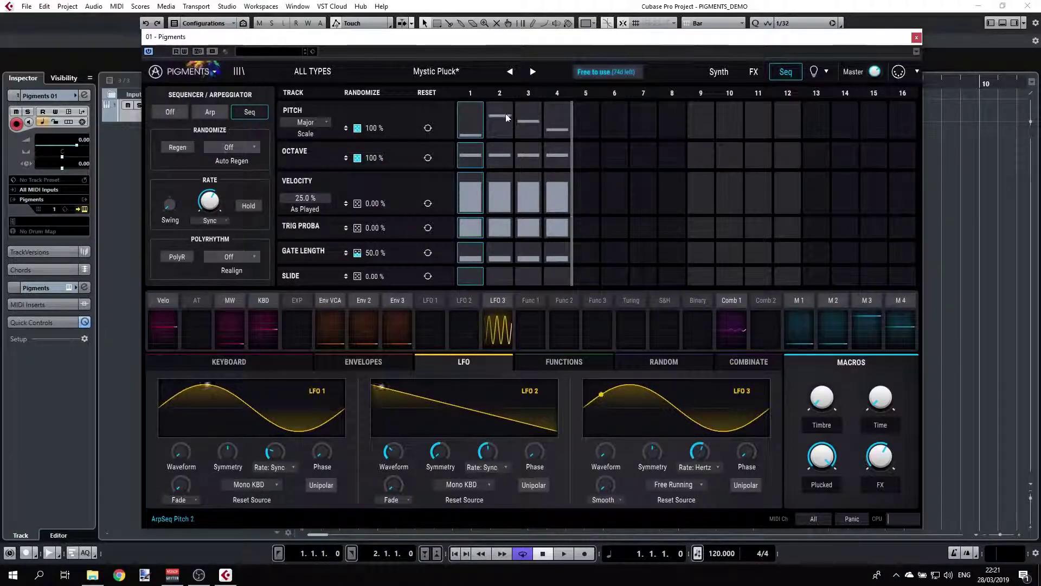
left_click(312, 122)
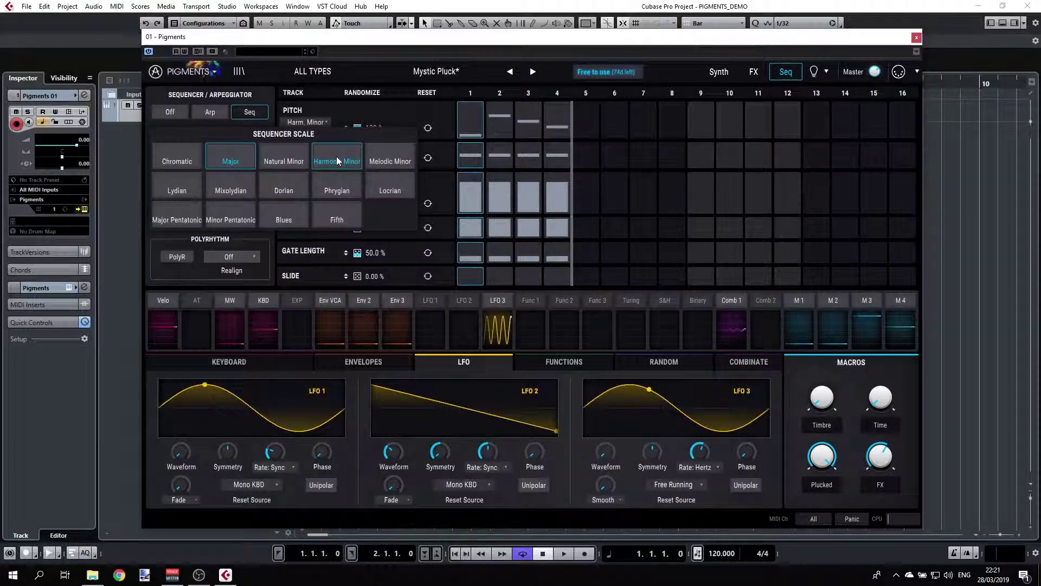
left_click(336, 157)
left_click_drag(508, 115, 524, 112)
left_click(311, 122)
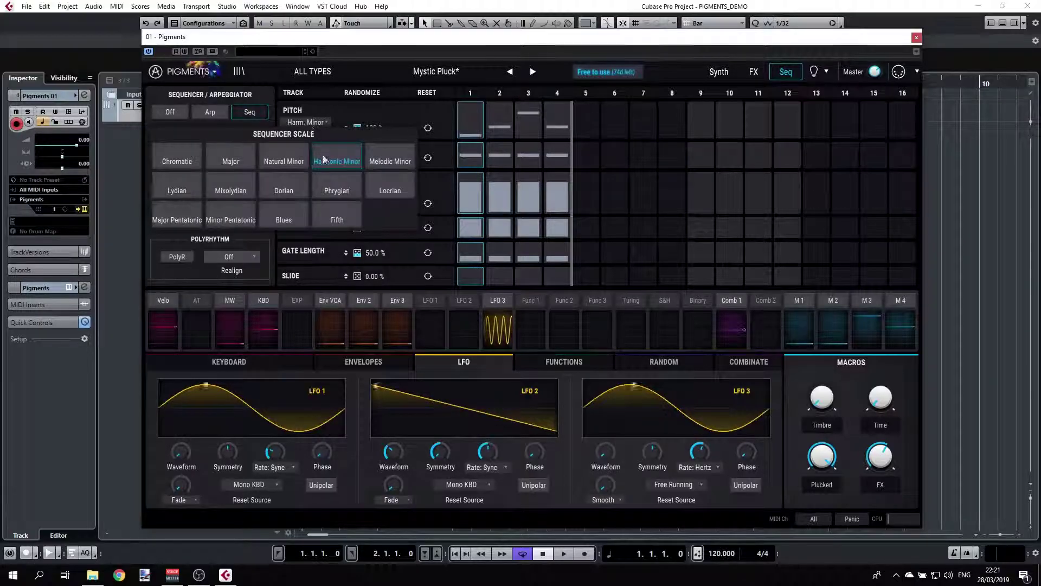
left_click(284, 190)
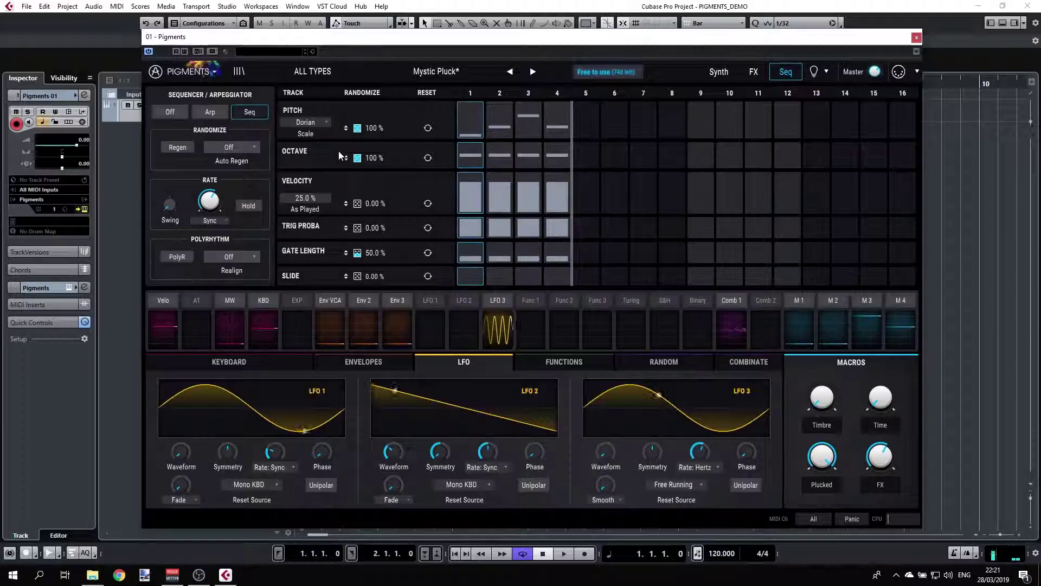
Drop step 1's octave to -2 and raise it again, then reshape the octaves of steps 3 and 4.
left_click_drag(465, 155, 464, 168)
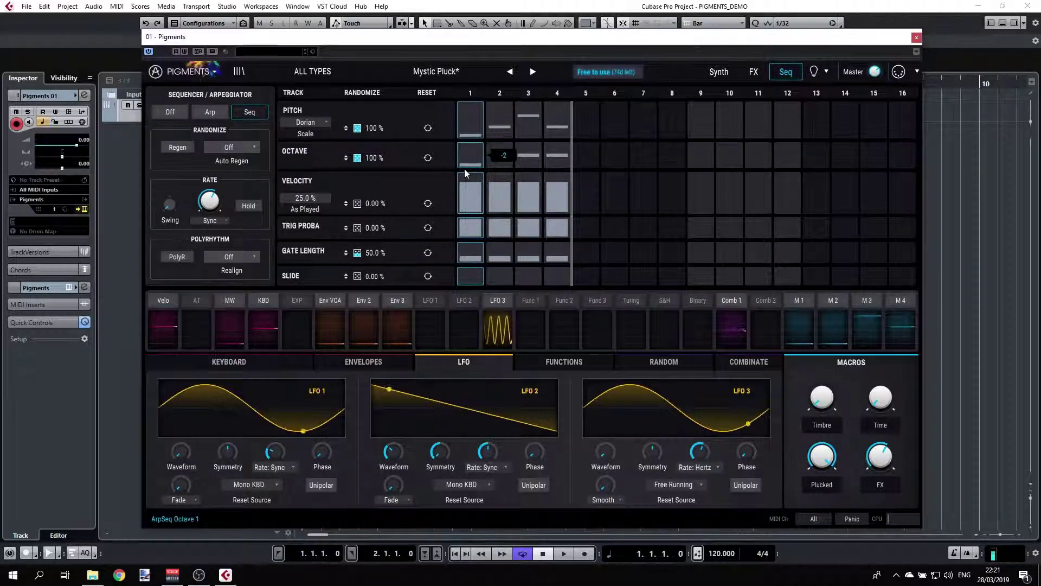
mouse_move(464, 168)
left_mouse_down()
mouse_move(472, 123)
mouse_move(475, 157)
left_mouse_up()
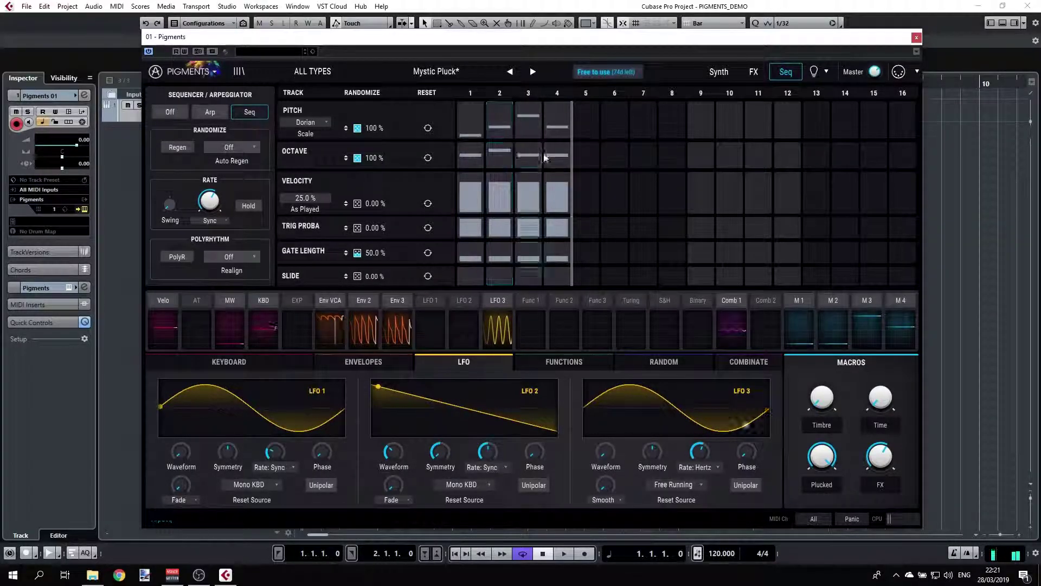
mouse_move(564, 159)
left_mouse_down()
mouse_move(564, 150)
mouse_move(516, 163)
mouse_move(501, 154)
mouse_move(557, 160)
left_mouse_up()
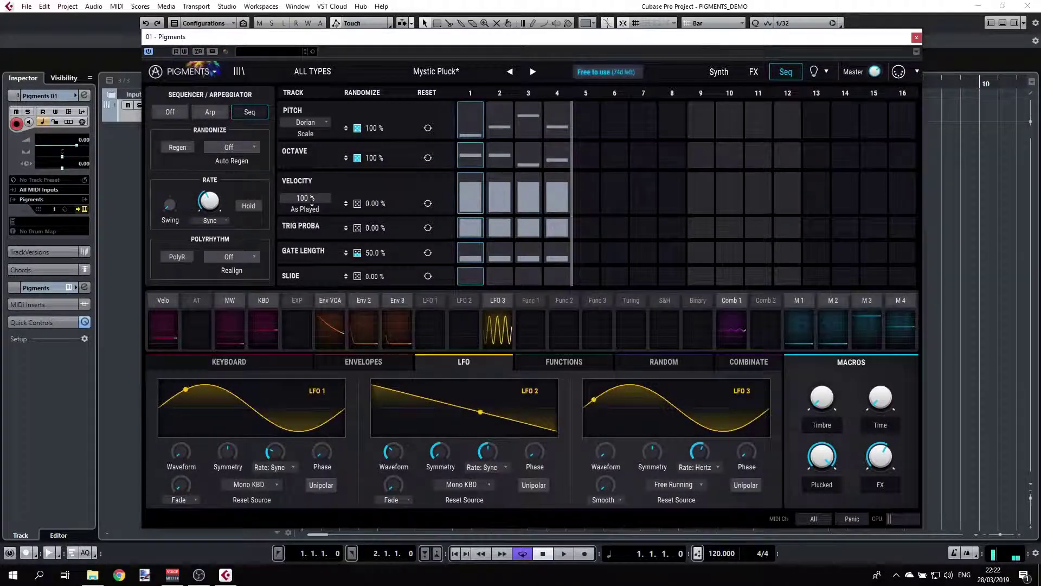
Set velocity randomization to 0% and lower the velocities of steps 2 and 4.
left_click_drag(312, 198, 312, 200)
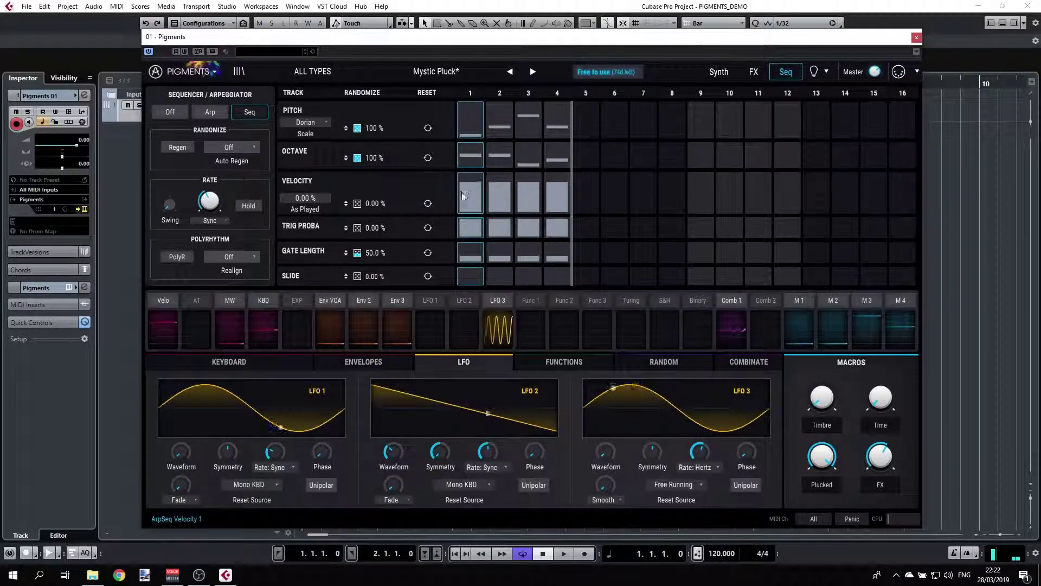
left_click(506, 207)
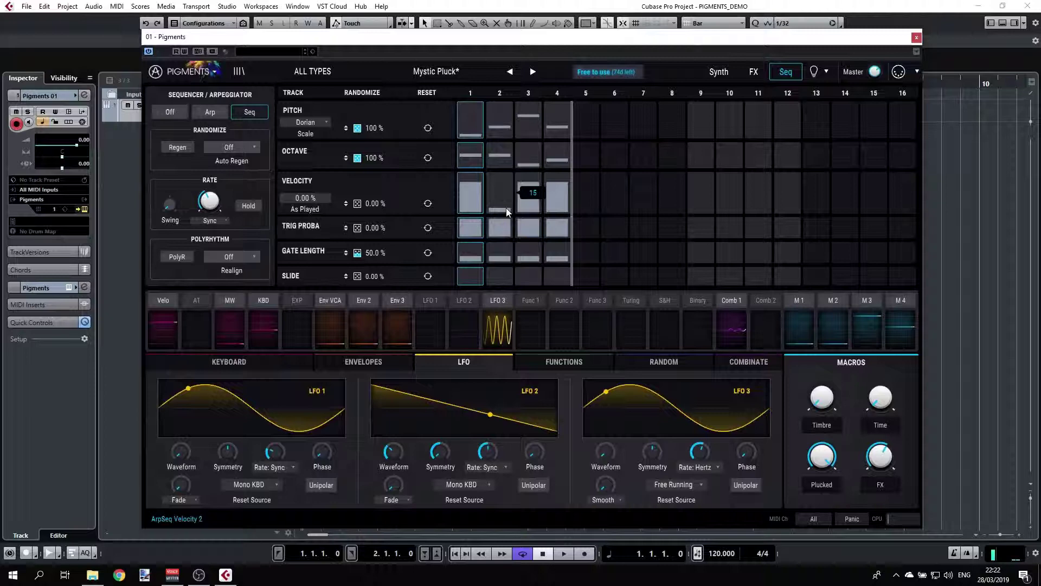
left_click(557, 212)
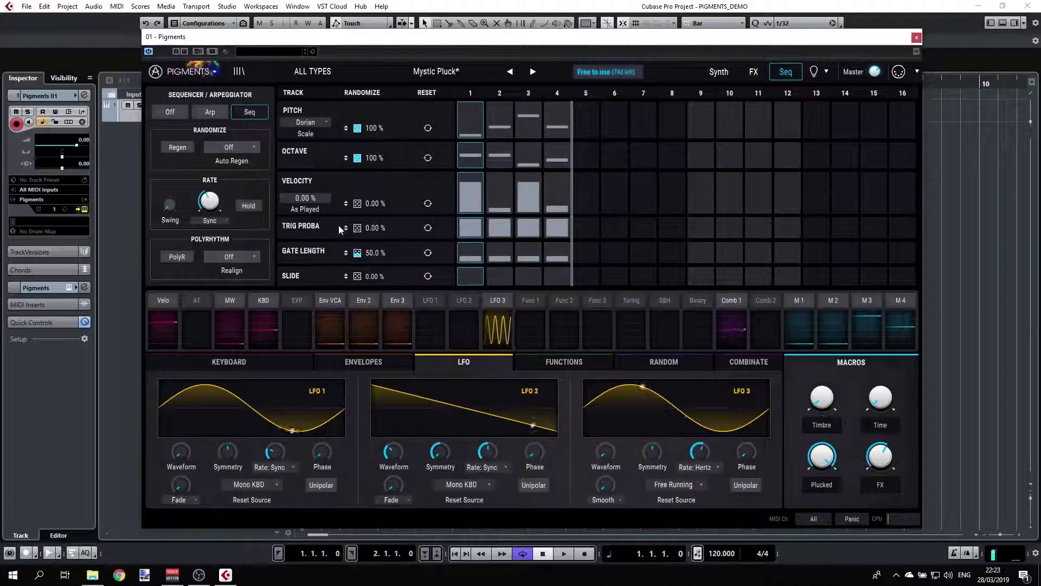
Set trigger probability to 66.7% on step 1, 0% on step 2 and near zero on step 3.
mouse_move(473, 228)
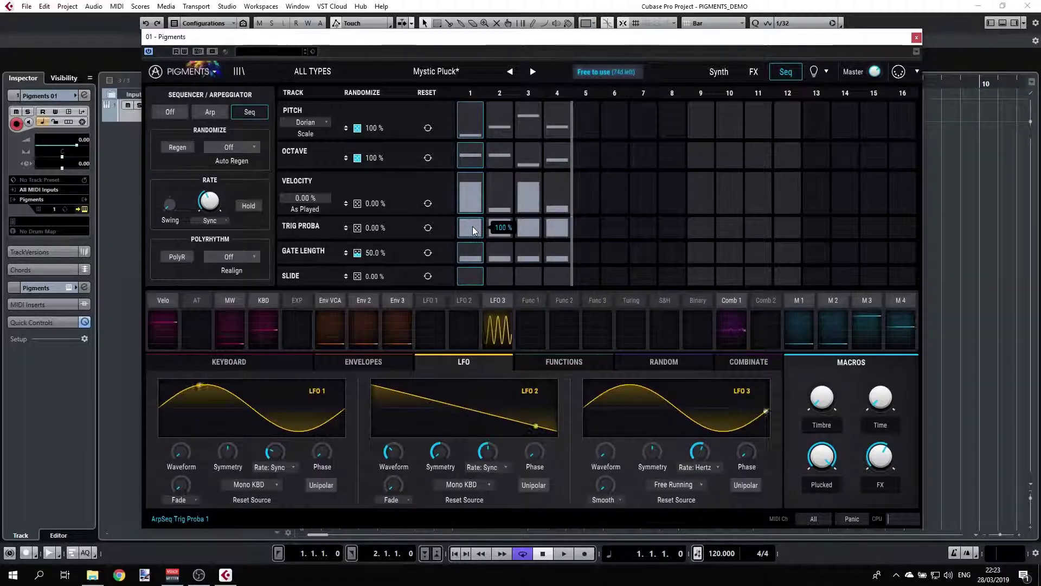
left_click_drag(473, 226, 476, 314)
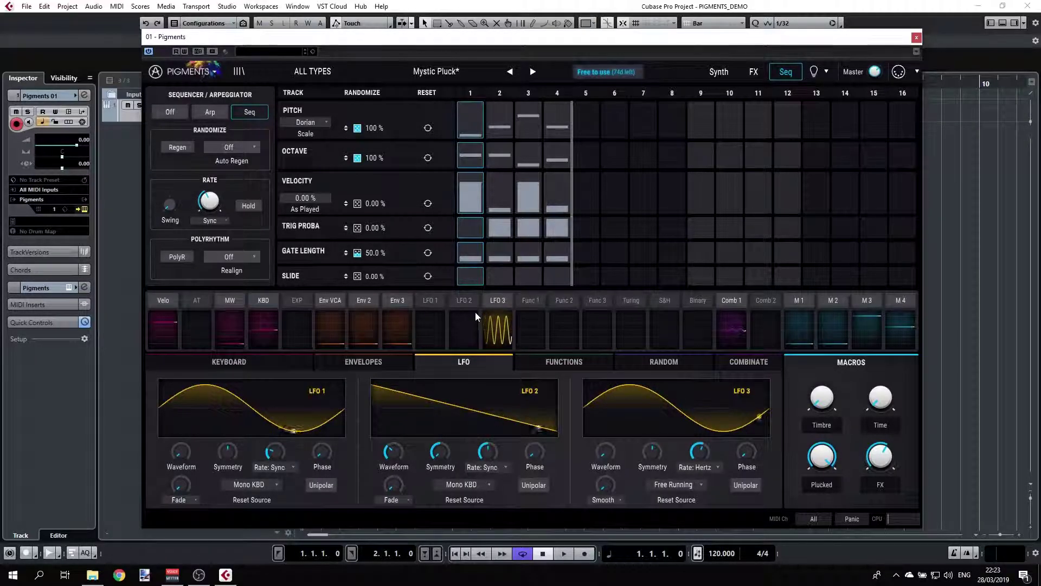
left_click_drag(500, 227, 499, 244)
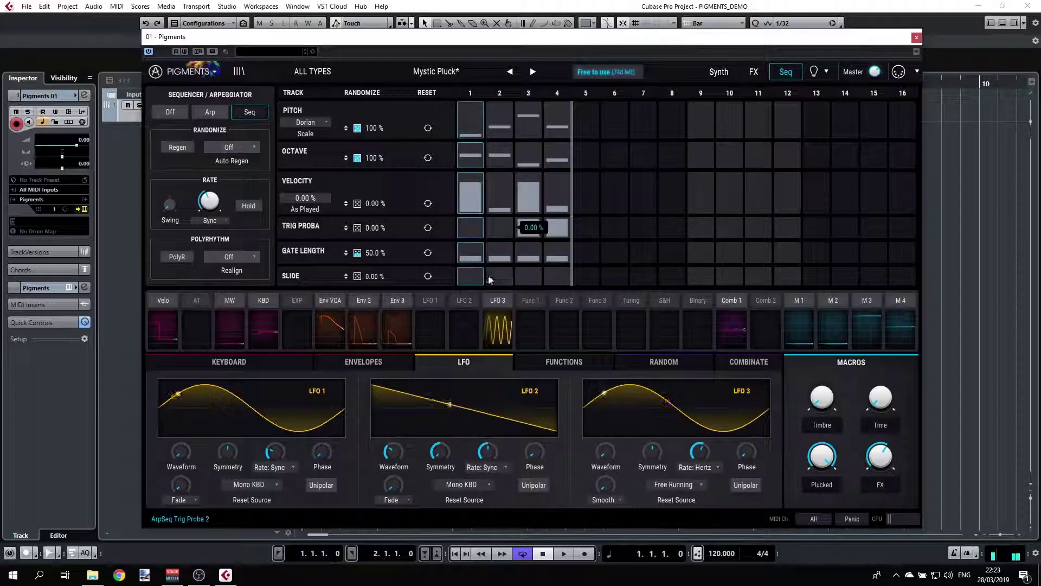
left_click(464, 223)
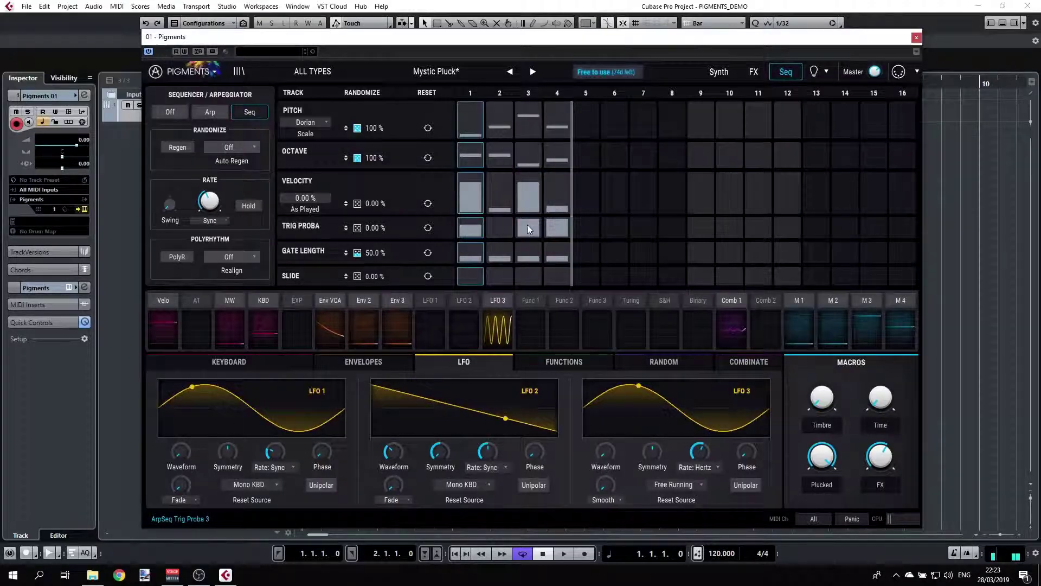
mouse_move(529, 229)
left_click_drag(528, 224, 529, 233)
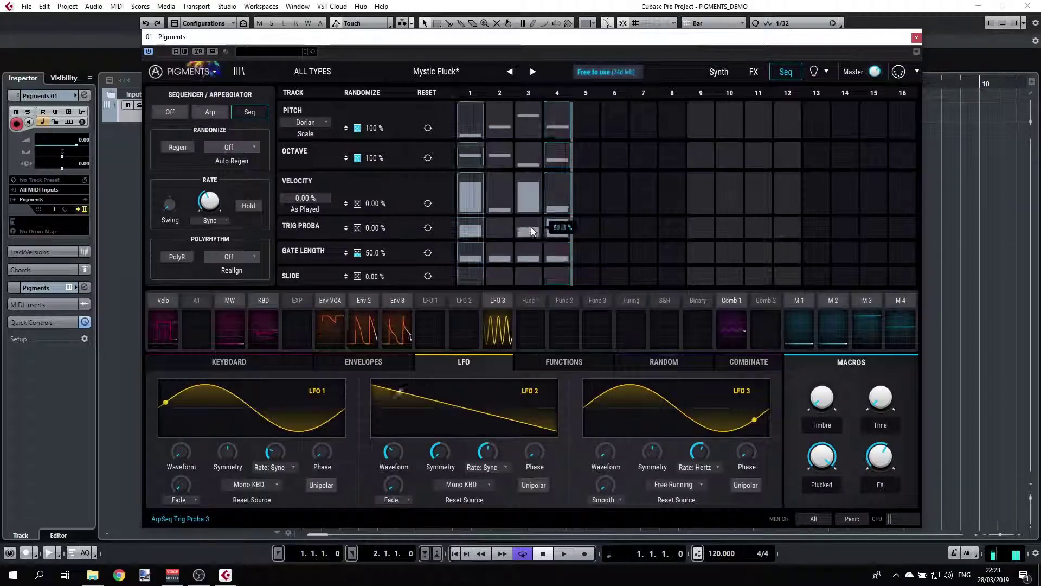
mouse_move(548, 230)
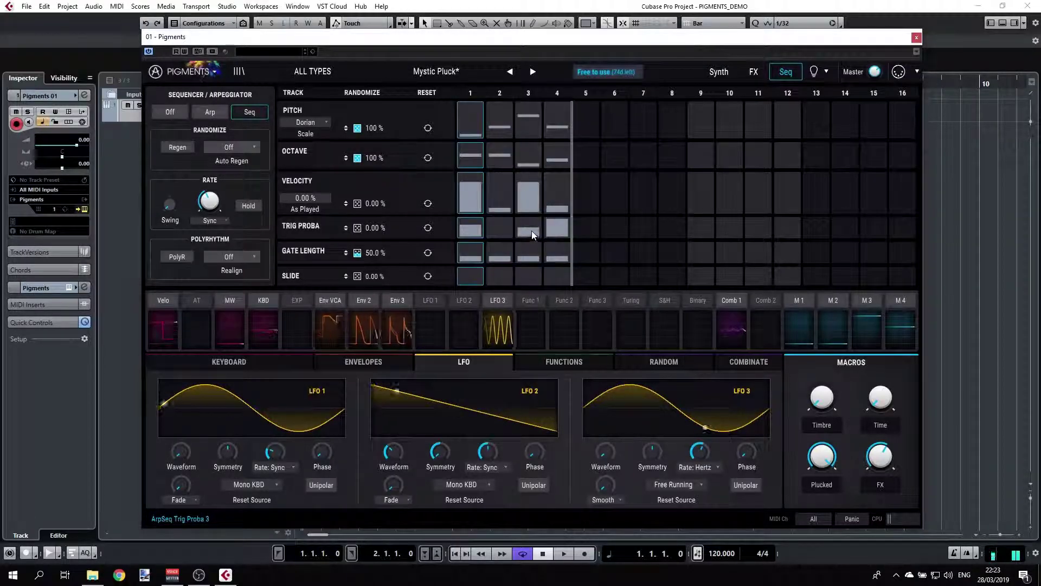
left_click_drag(466, 223, 464, 232)
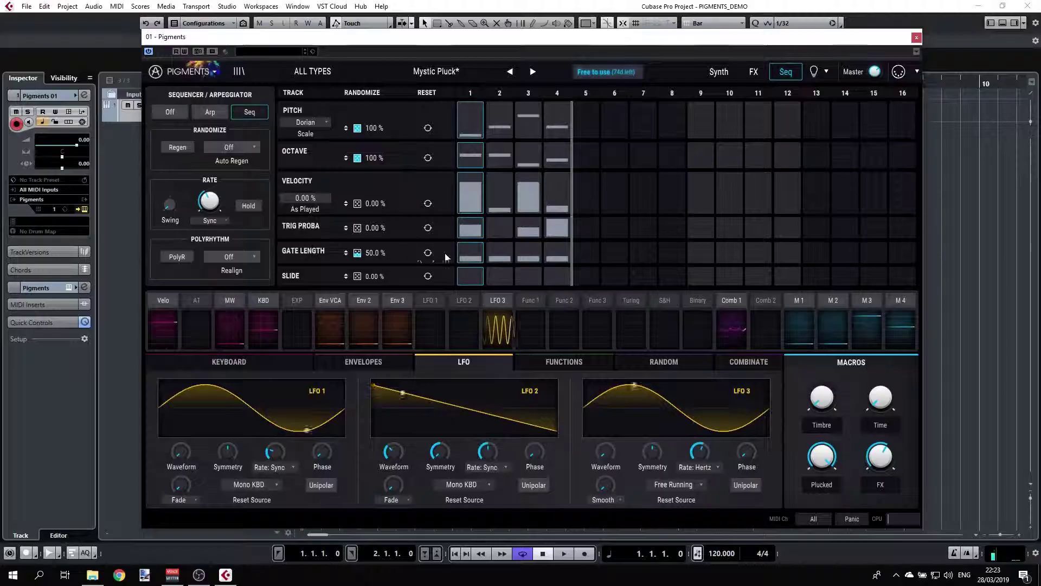
Zero gate-length randomization, stretch step 1's gate to 400%, and restore step 2's probability, velocity 53.
double_click(358, 254)
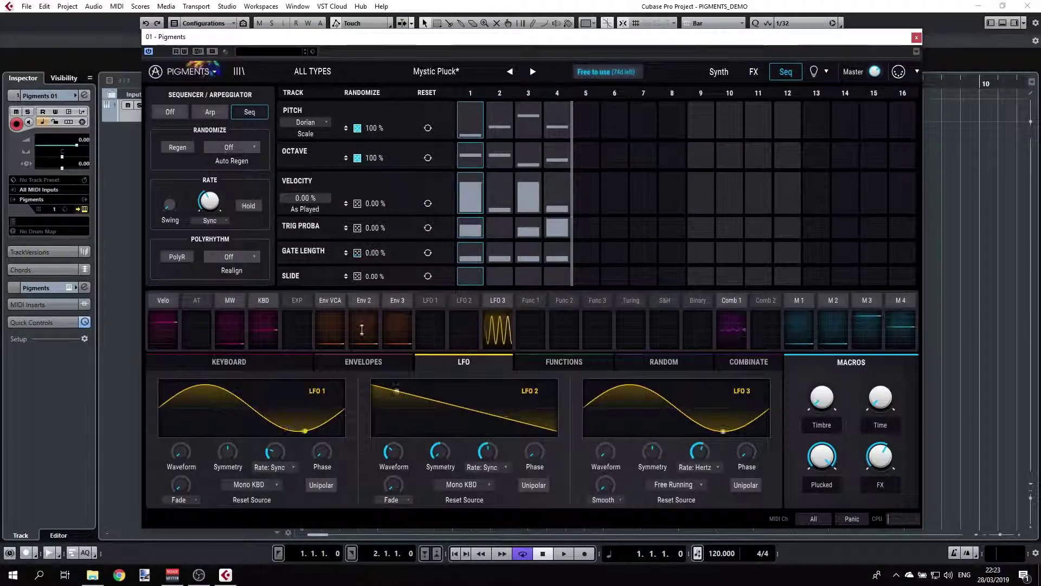
mouse_move(469, 256)
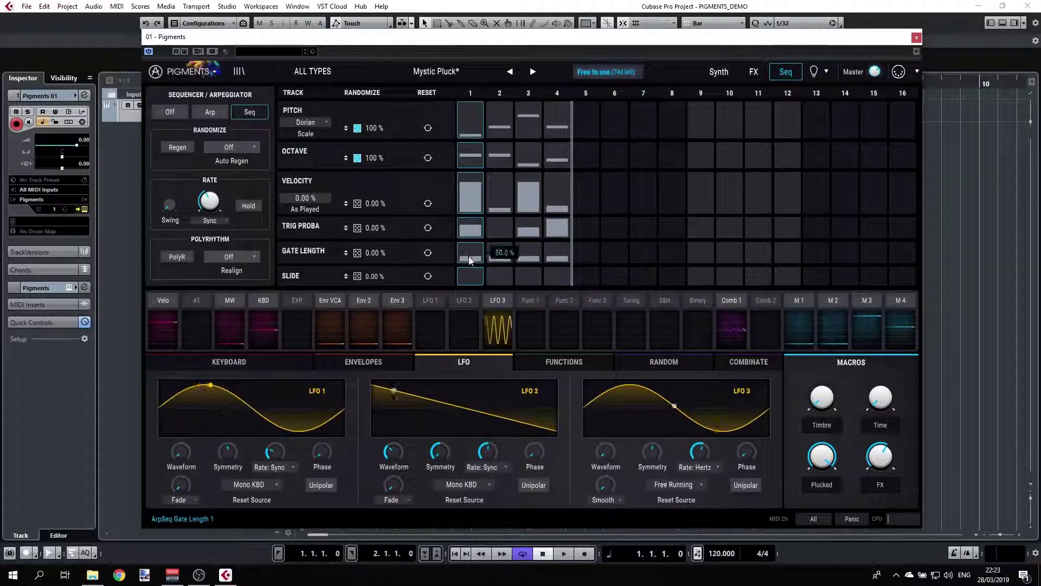
left_click_drag(469, 257, 471, 233)
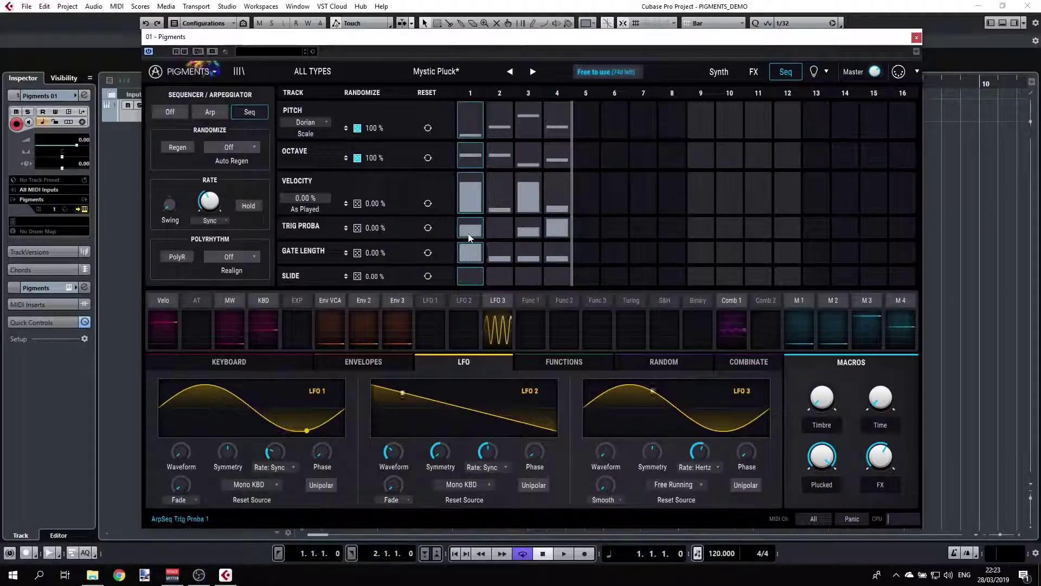
mouse_move(466, 238)
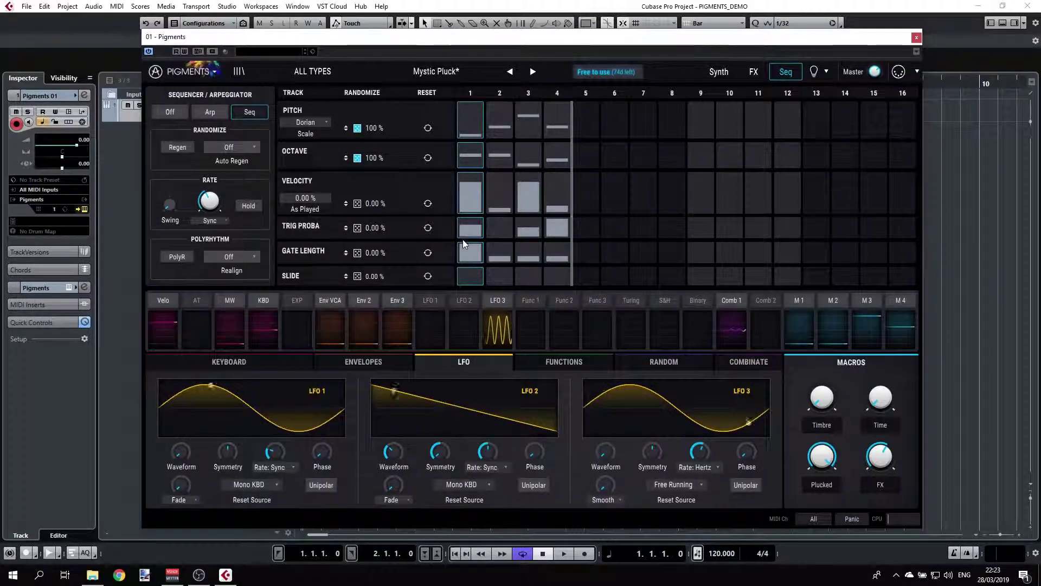
left_click(497, 225)
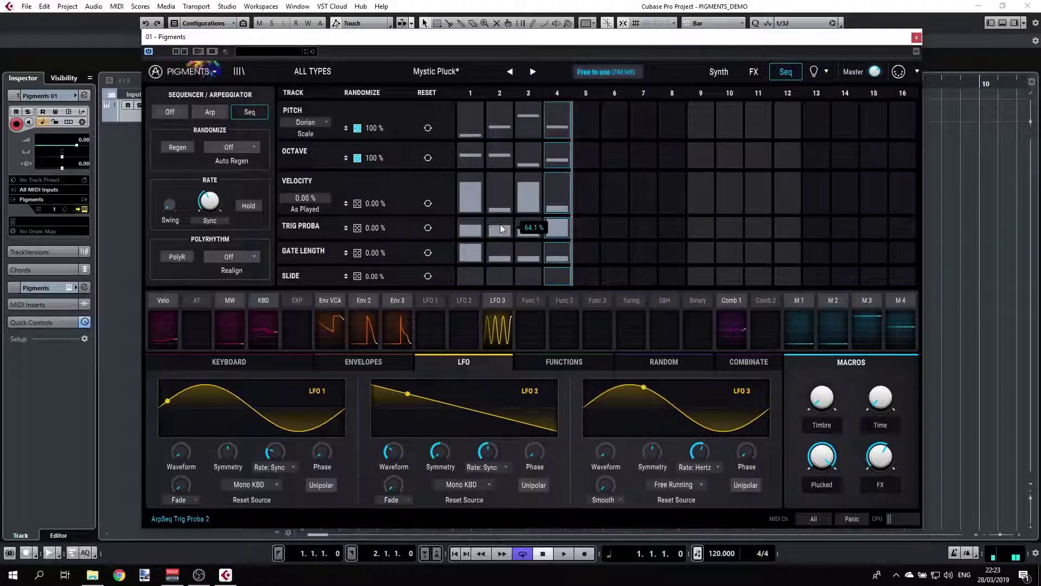
left_click(500, 191)
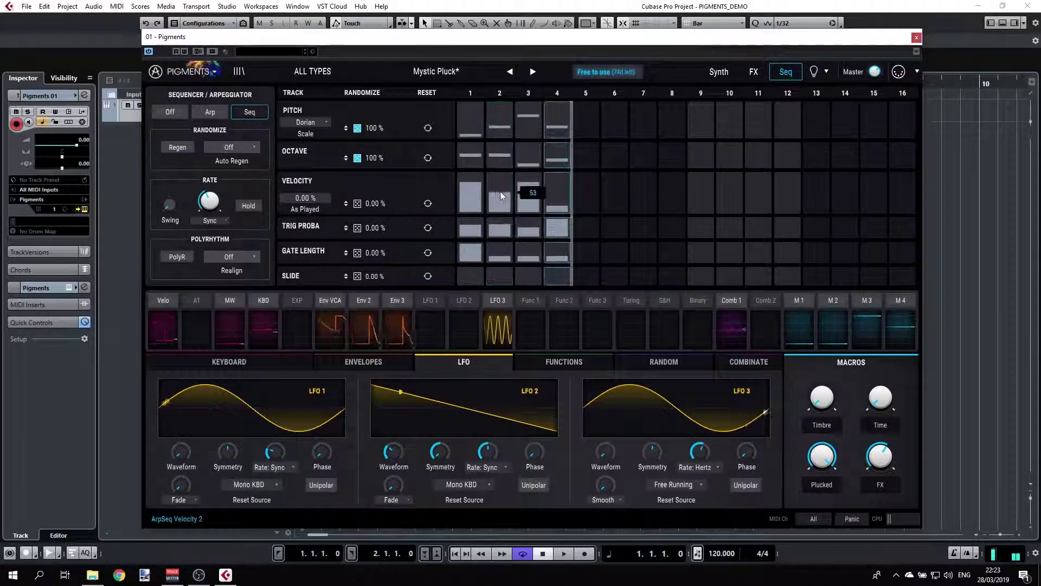
Reset velocity, trigger probability and gate lengths, then give step 2 a 308% gate and octave -2.
left_click(428, 204)
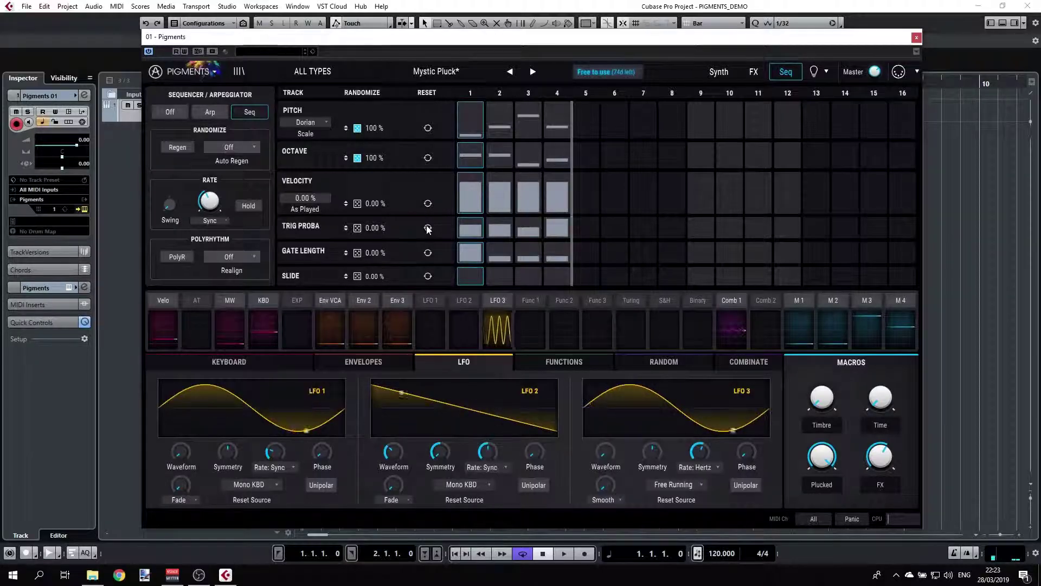
left_click(428, 229)
left_click(428, 253)
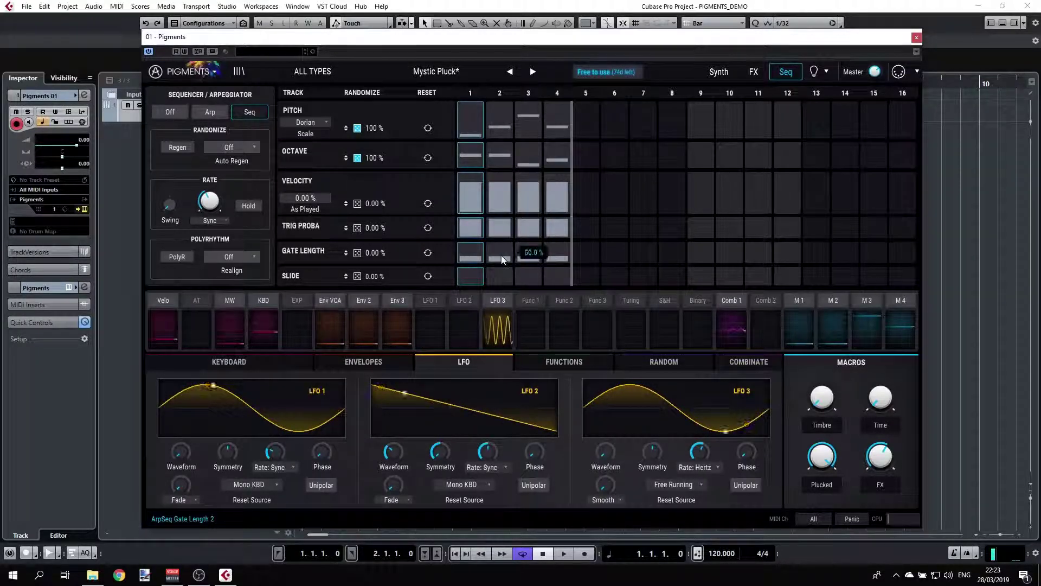
mouse_move(501, 255)
left_mouse_down()
mouse_move(503, 245)
mouse_move(531, 244)
left_mouse_up()
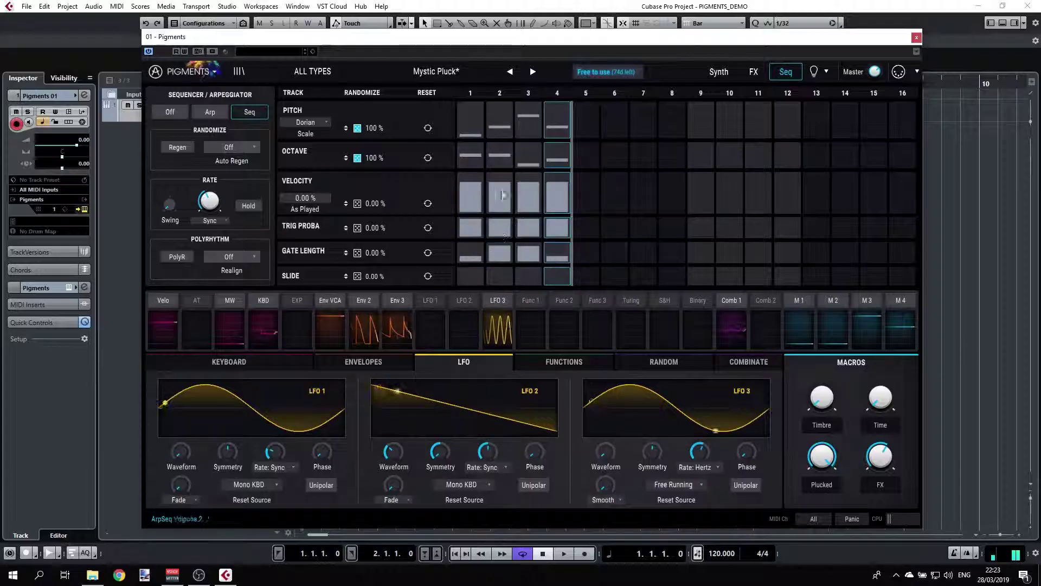
left_click_drag(500, 156, 499, 172)
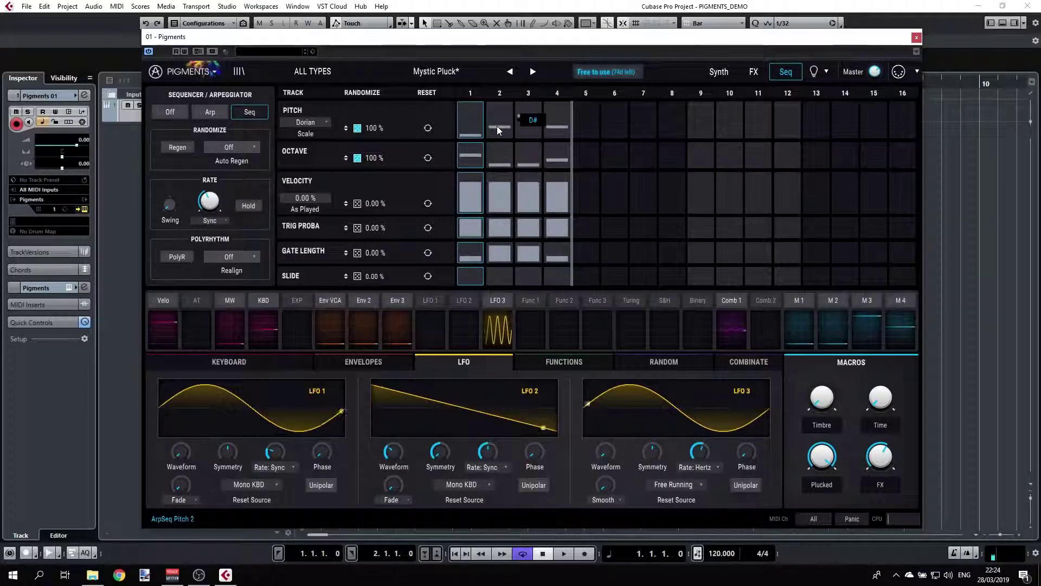
Push step 2's pitch to the top note, slide step 1, and reset octave steps 2–3 to 0.
left_click_drag(497, 126, 507, 89)
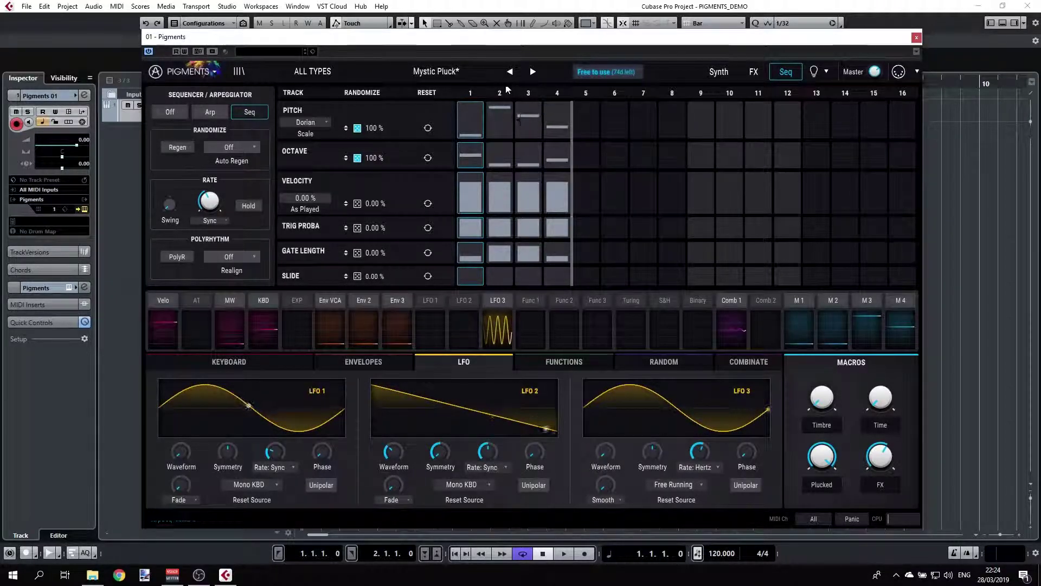
left_click(472, 274)
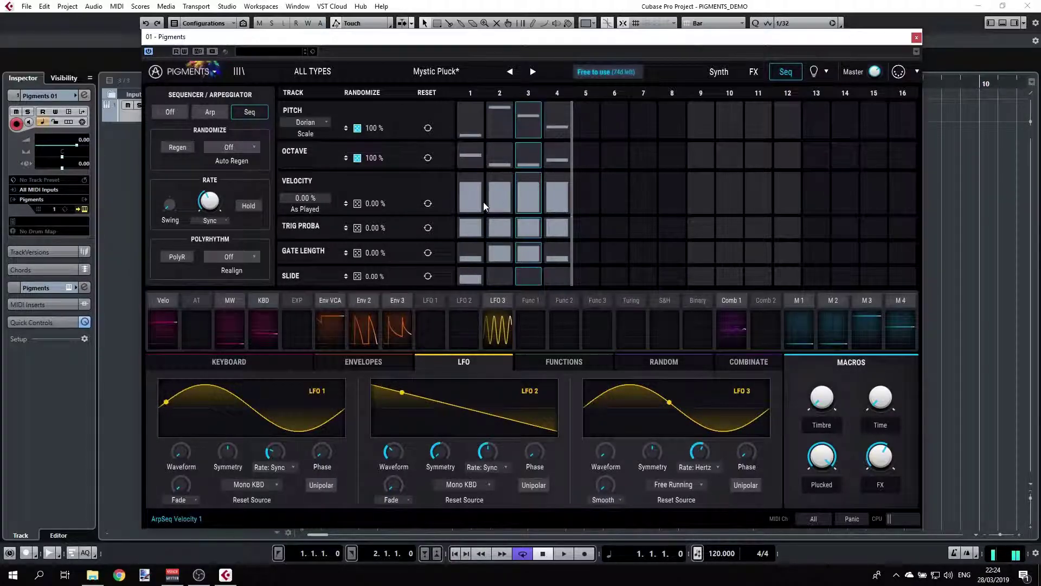
left_click(499, 164)
left_click(526, 164)
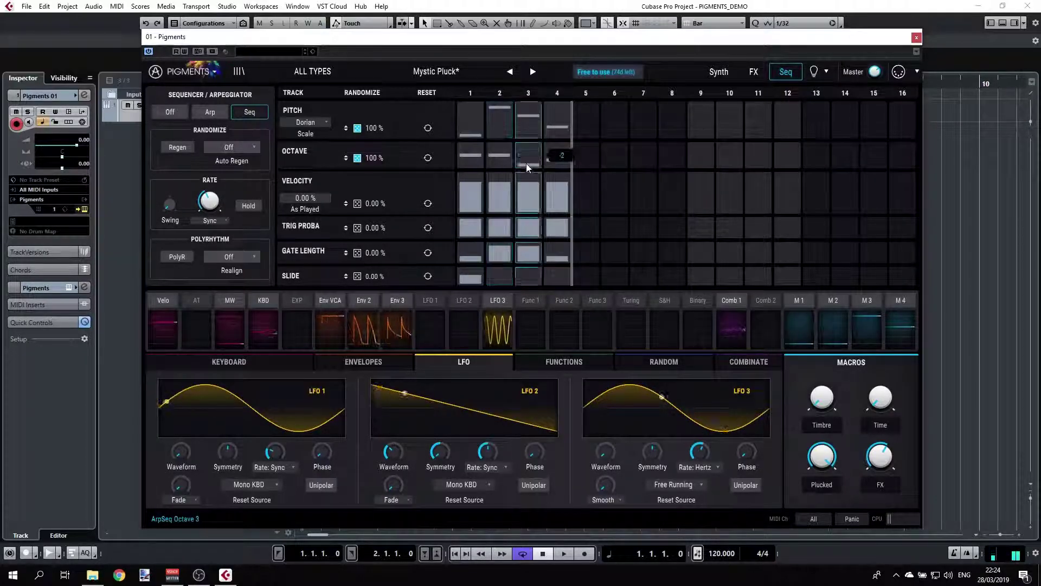
left_click(527, 156)
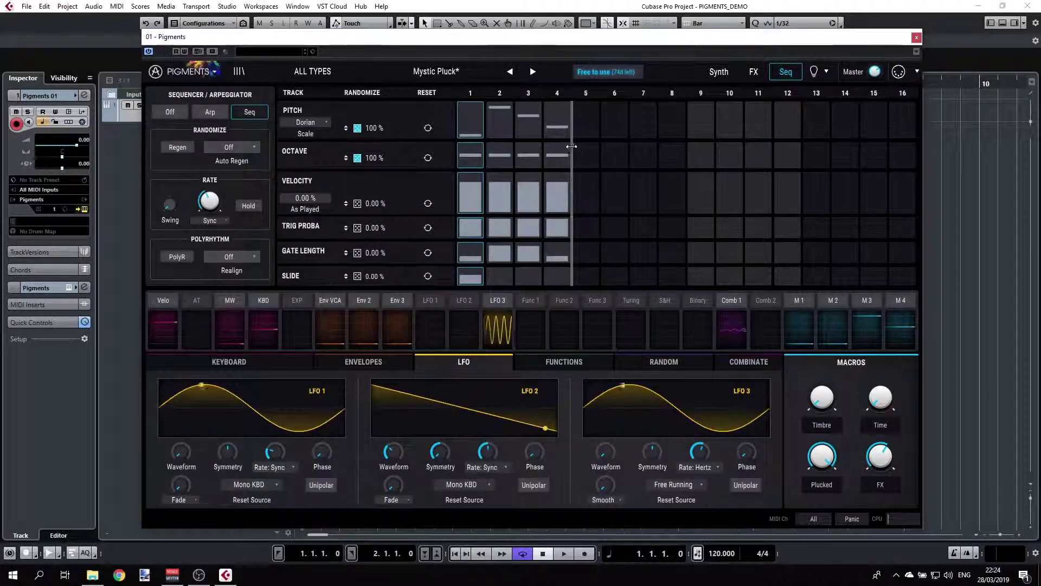
Extend the sequence to eight steps, enable Polyrhythm, and shorten Pitch to four steps.
left_click_drag(571, 146, 686, 147)
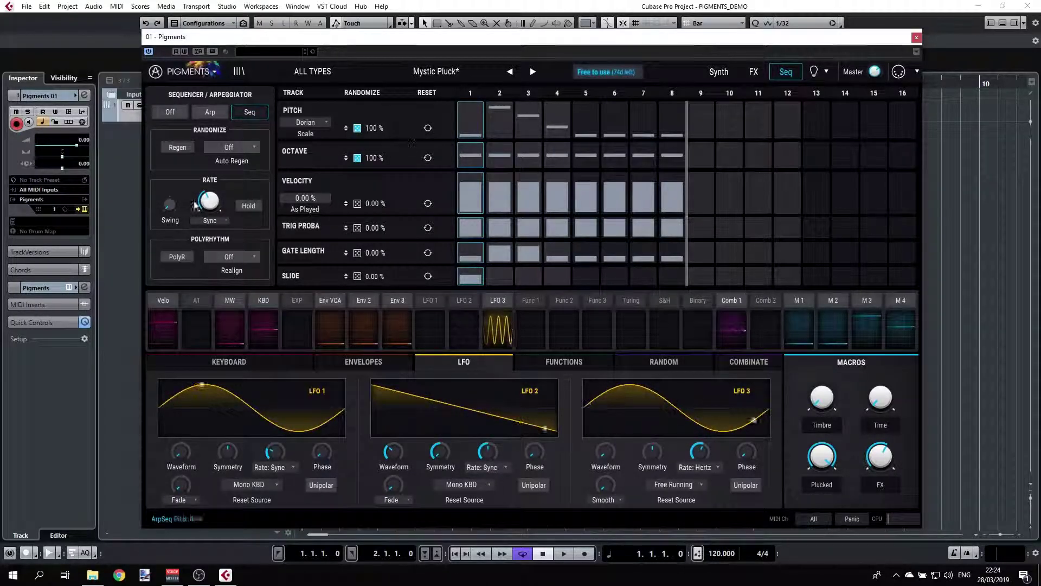
left_click(178, 258)
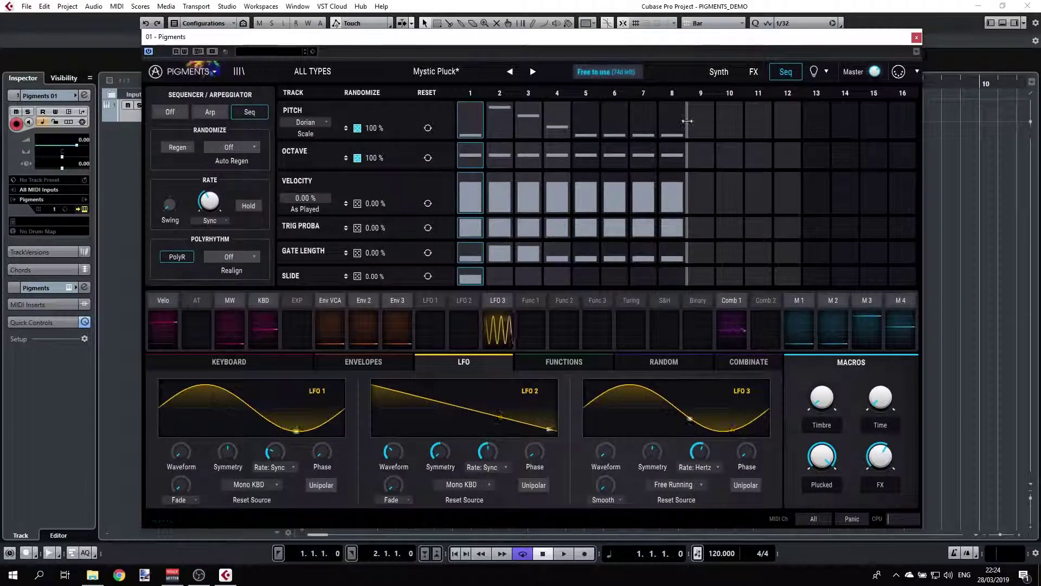
left_click_drag(687, 121, 577, 119)
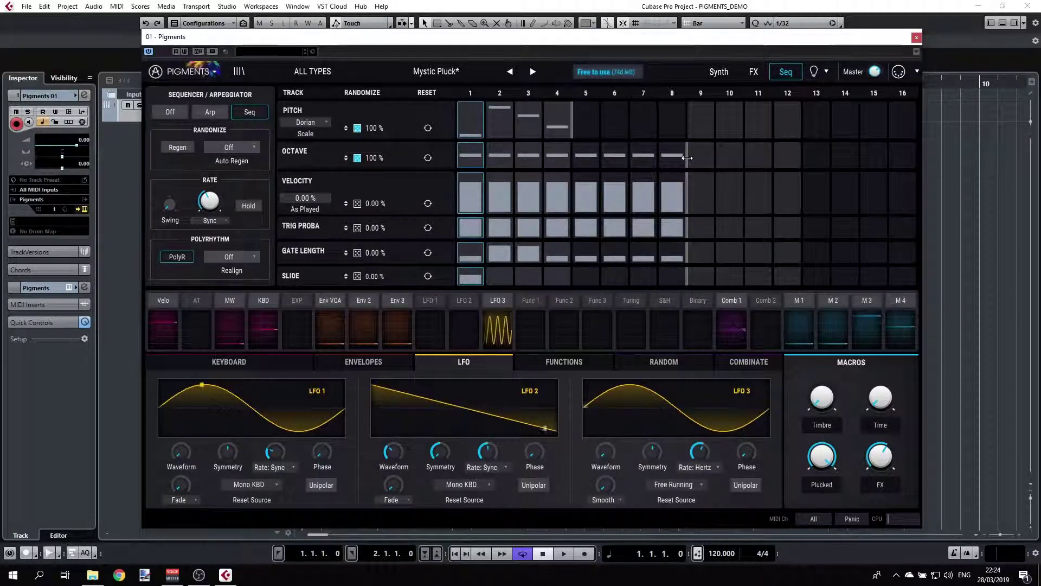
Shorten the Octave row to two steps and Velocity and Gate Length to six steps.
left_click_drag(686, 158, 516, 159)
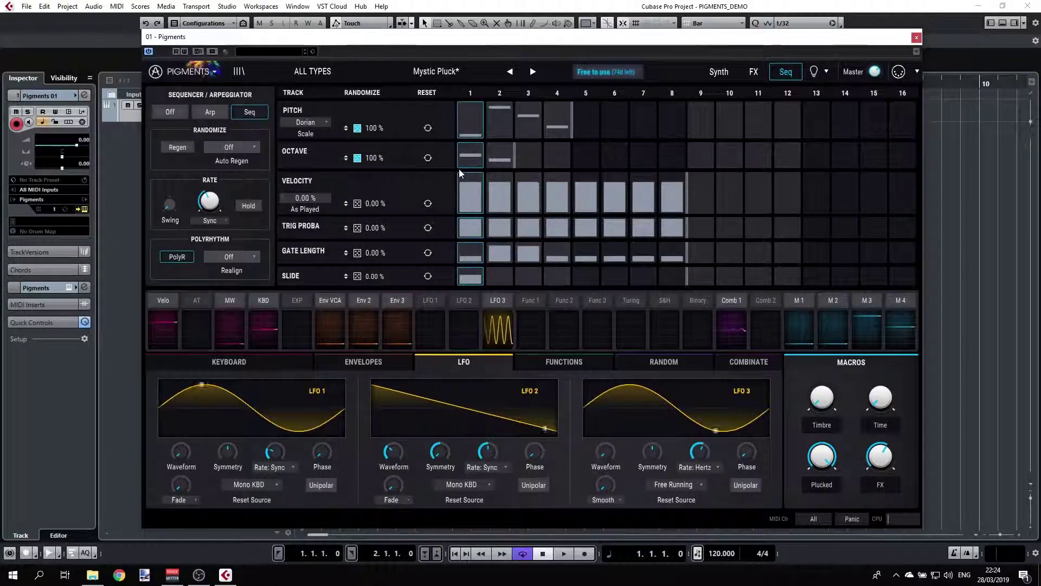
left_click_drag(686, 195, 629, 197)
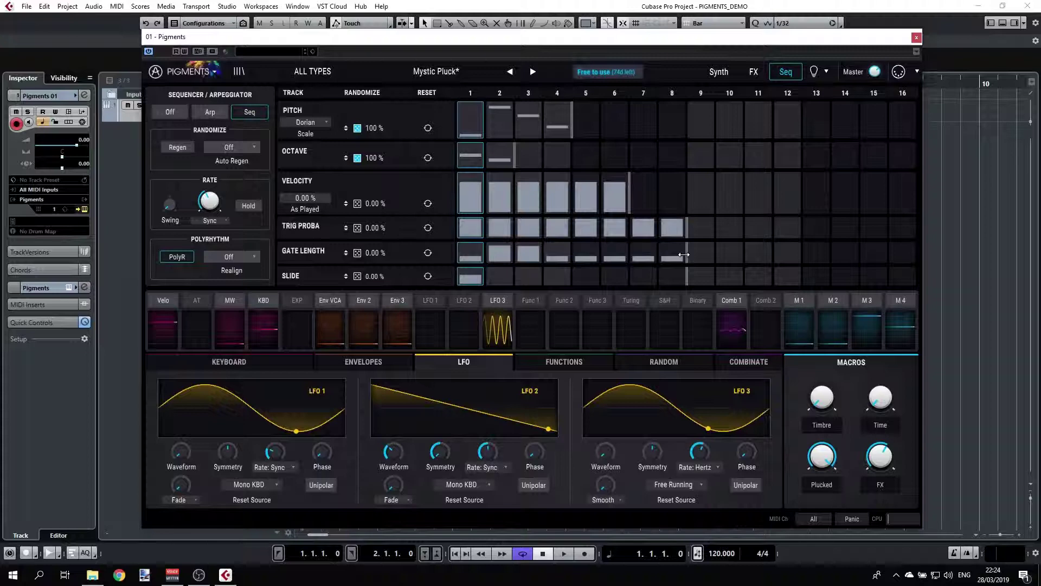
left_click_drag(686, 253, 629, 252)
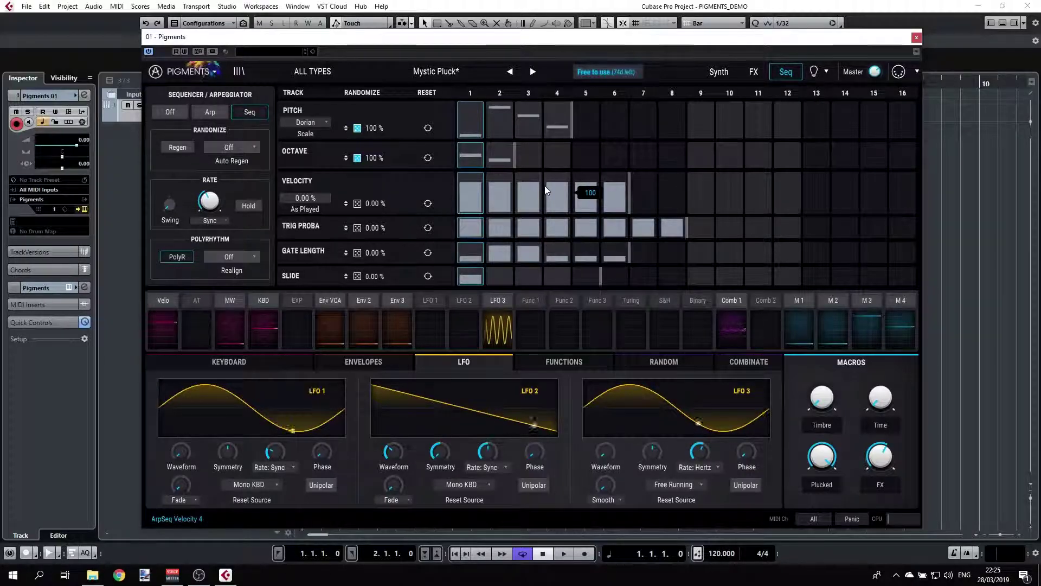
Set the SEQ REALIGN option to 1 bar for the polyrhythmic lanes.
left_click(243, 256)
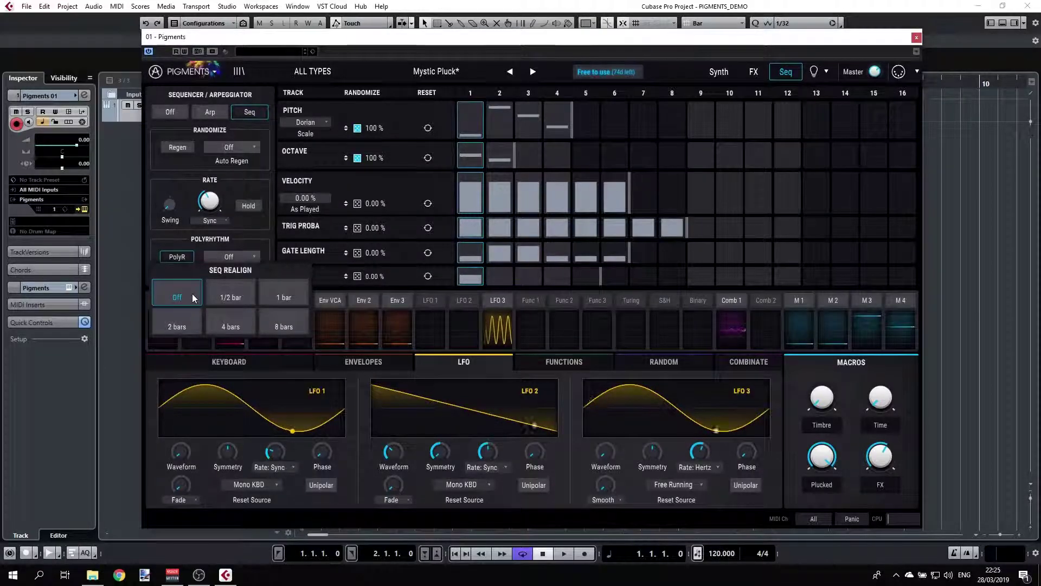
left_click(288, 299)
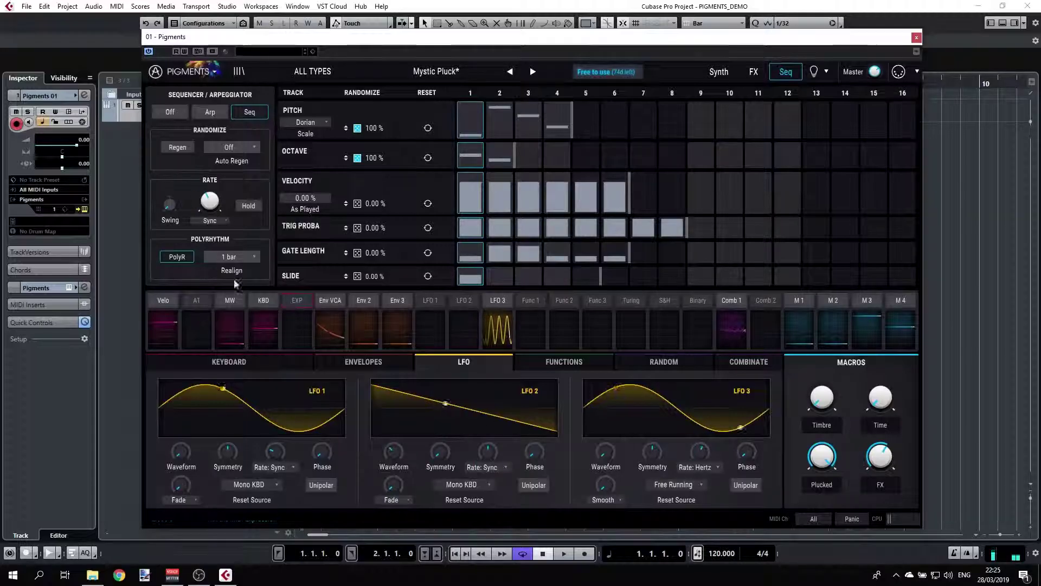
left_click(239, 257)
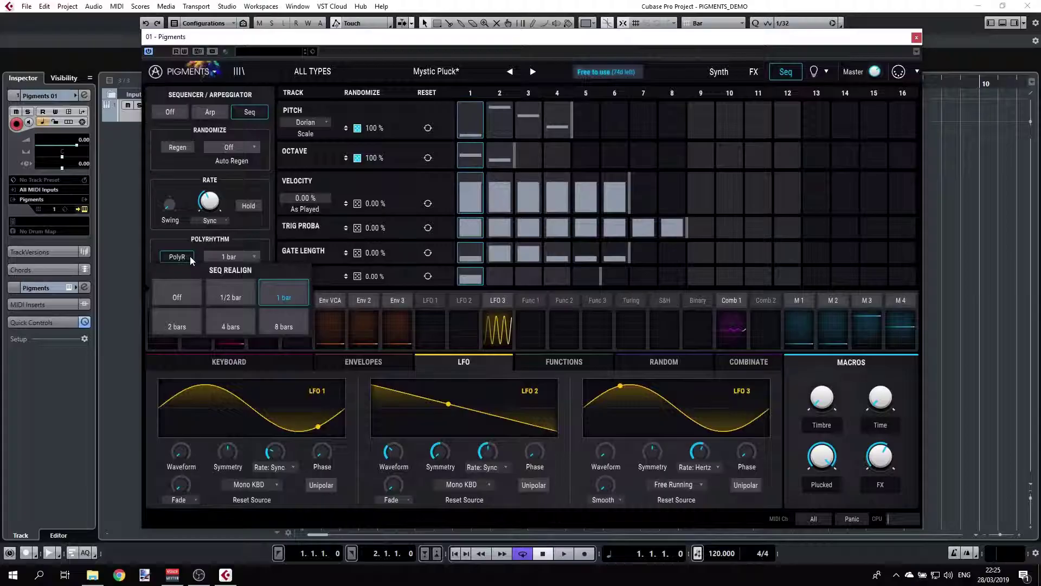
Close the realign popup and raise the Velocity lane's randomize amount to 100 %.
left_click(230, 266)
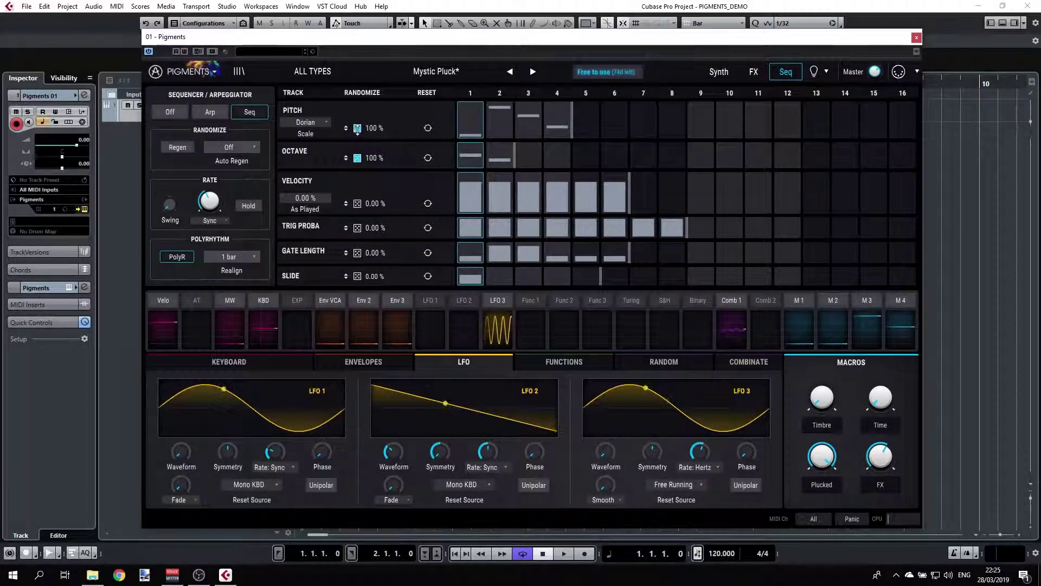
left_click_drag(359, 134, 359, 120)
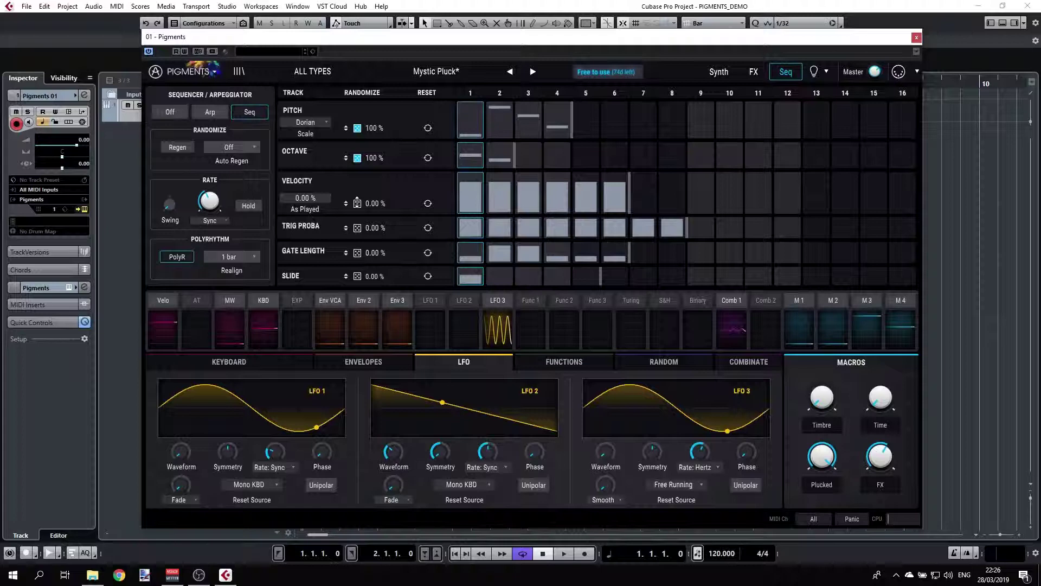
left_click_drag(356, 212, 353, 170)
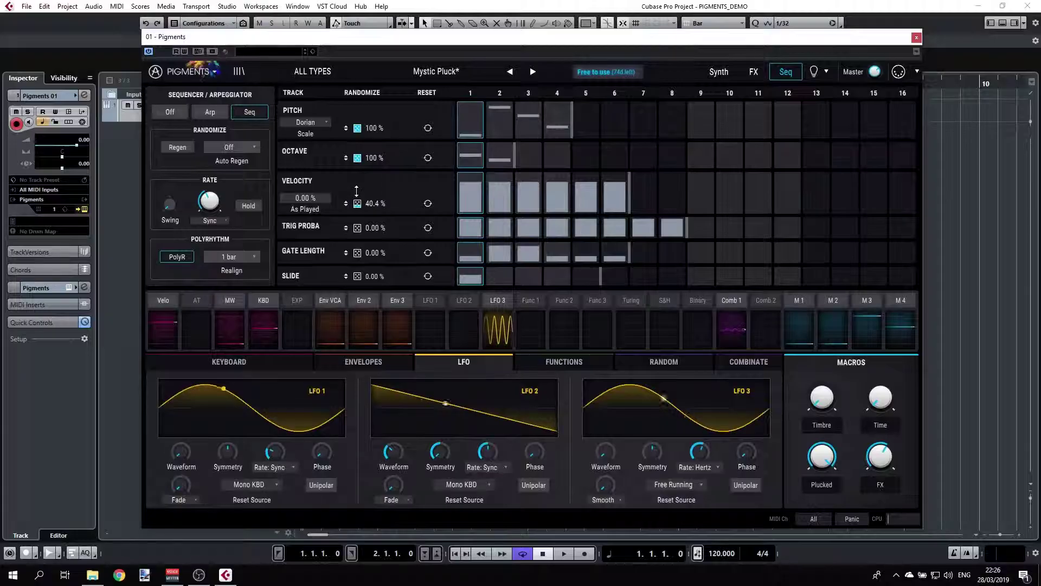
left_click_drag(357, 191, 368, 137)
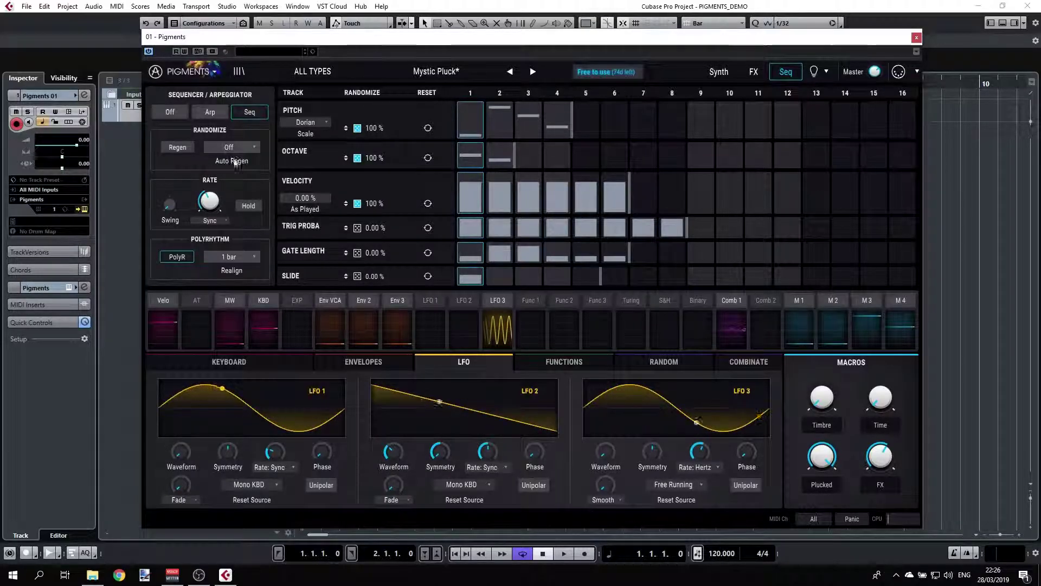
Hit Regen ten times to reroll the pitch, octave and velocity step values.
left_click(178, 147)
left_click(178, 147)
left_click(178, 148)
left_click(178, 147)
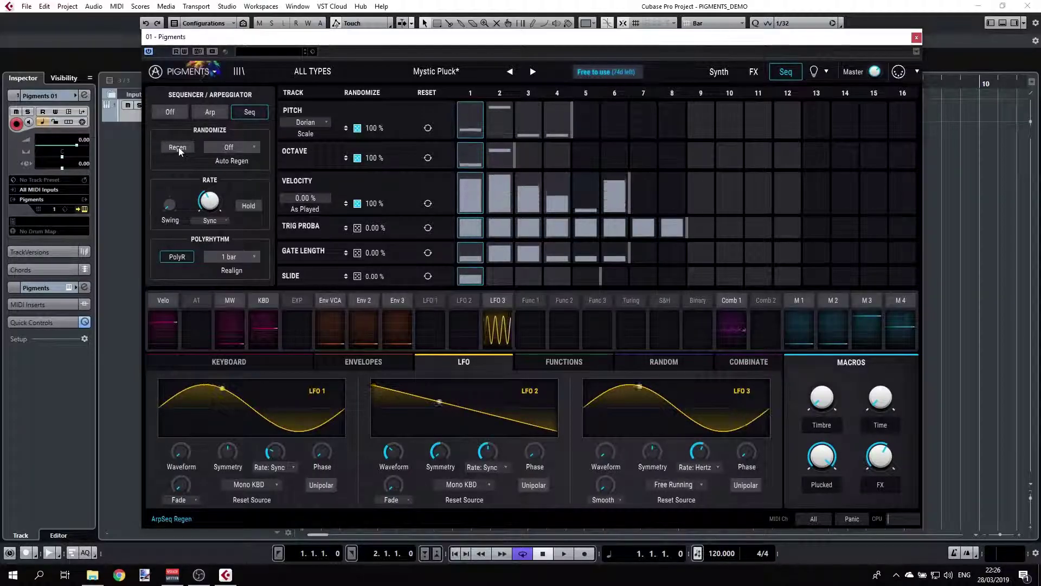
left_click(178, 147)
left_click(178, 148)
left_click(178, 148)
left_click(178, 148)
left_click(178, 148)
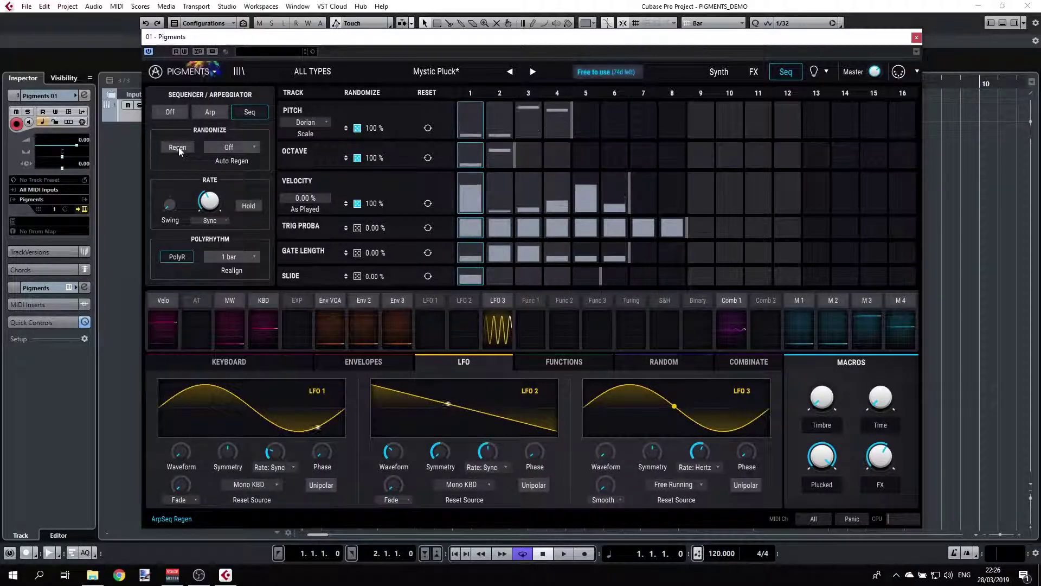
left_click(178, 148)
left_click(178, 147)
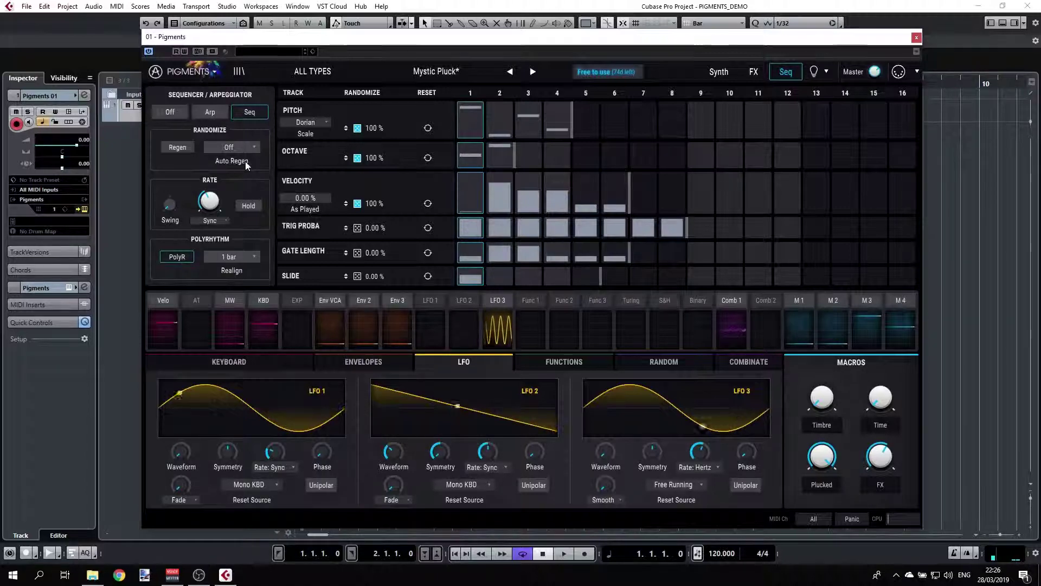
Set Auto Regen to 1/2 bar and Trig Proba randomize amount to 8 %.
left_click(252, 147)
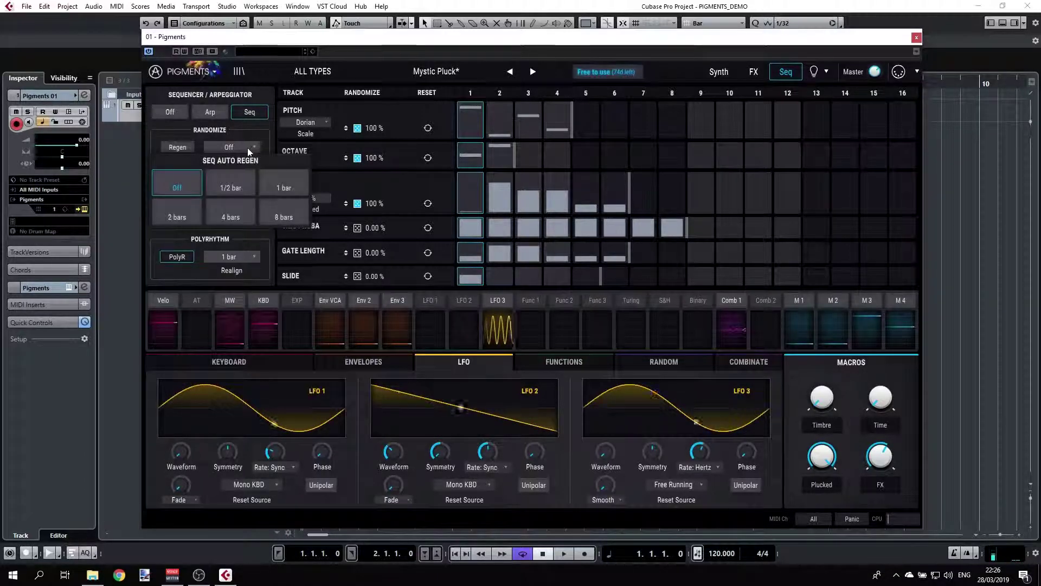
left_click(233, 185)
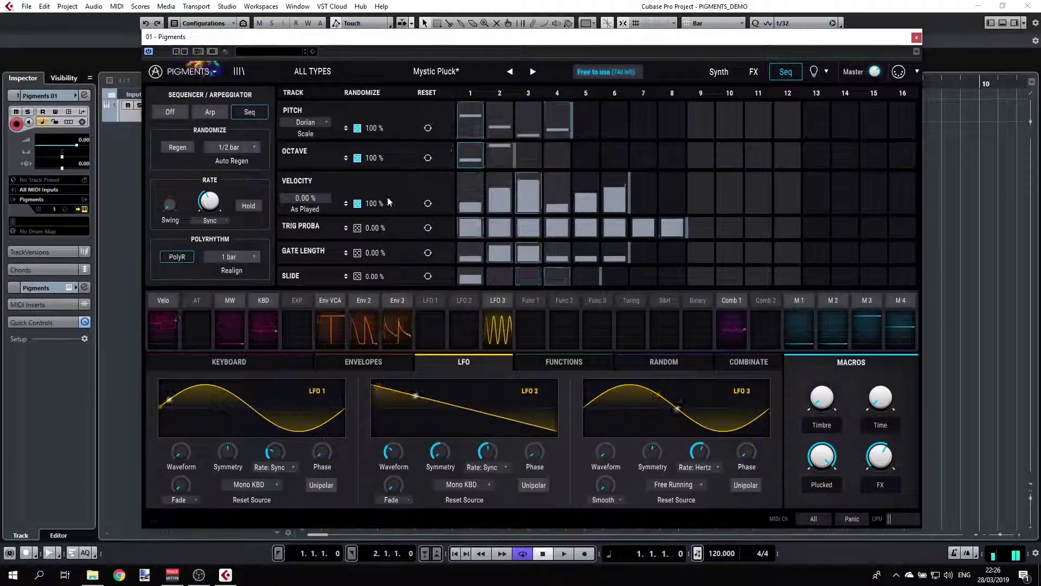
left_click_drag(362, 227, 361, 215)
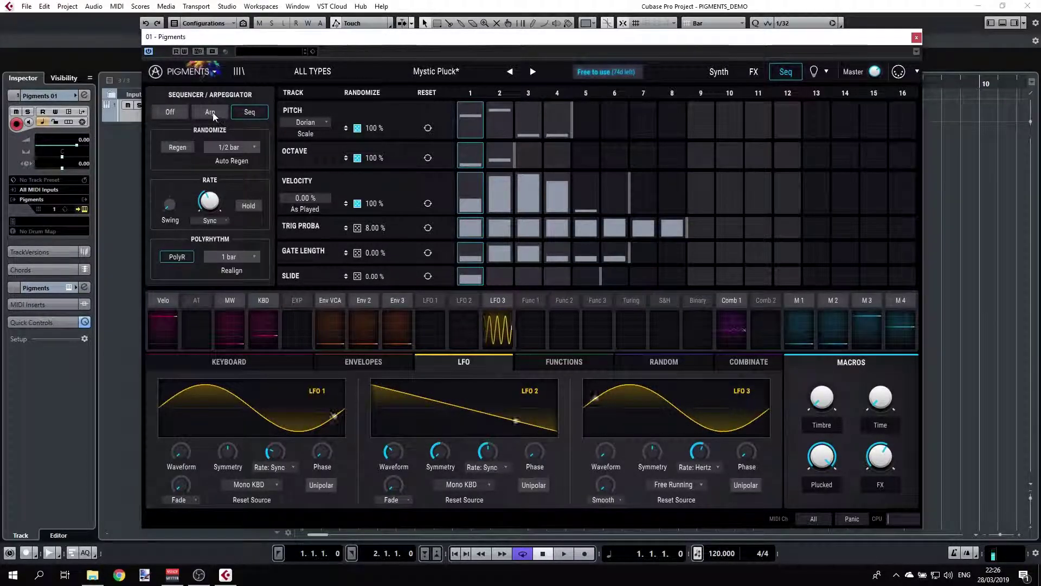
Switch to Arp, then step to a neighbouring preset and back to reload Mystic Pluck unedited.
left_click(213, 112)
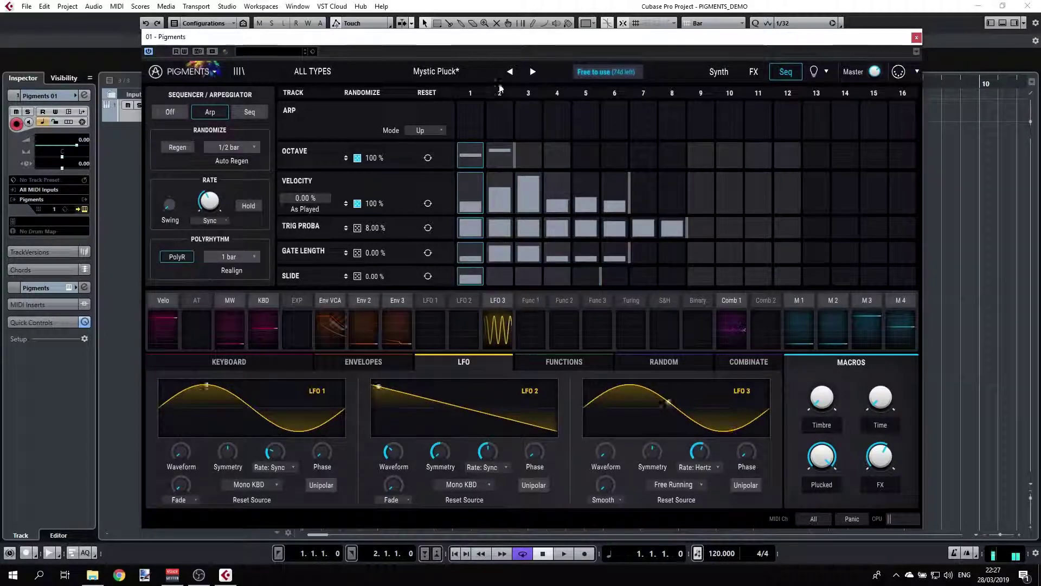
left_click(509, 71)
left_click(533, 71)
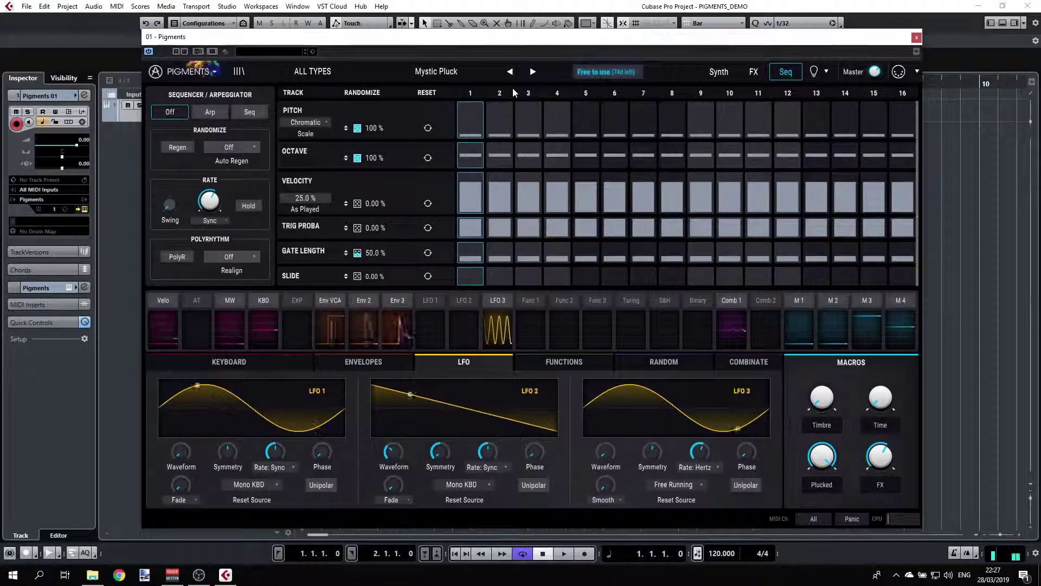
Turn on the arpeggiator and try the As Played and Down modes.
left_click(212, 111)
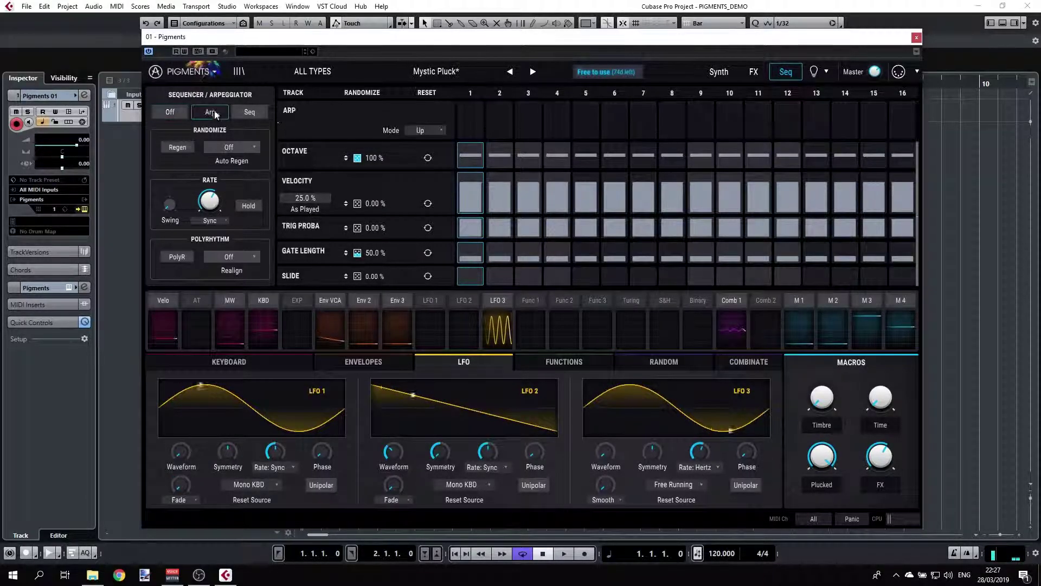
left_click(423, 131)
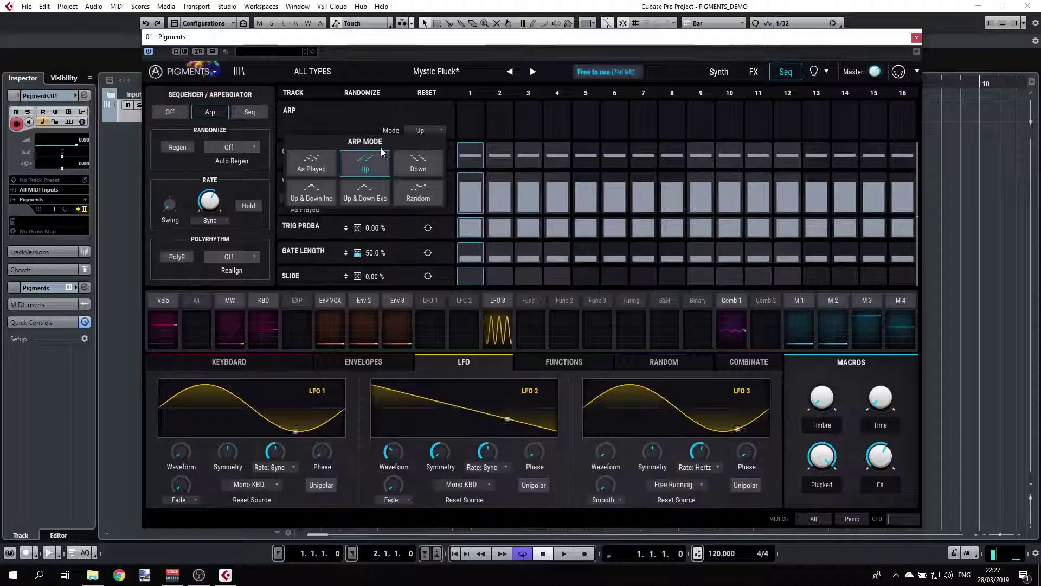
left_click(320, 168)
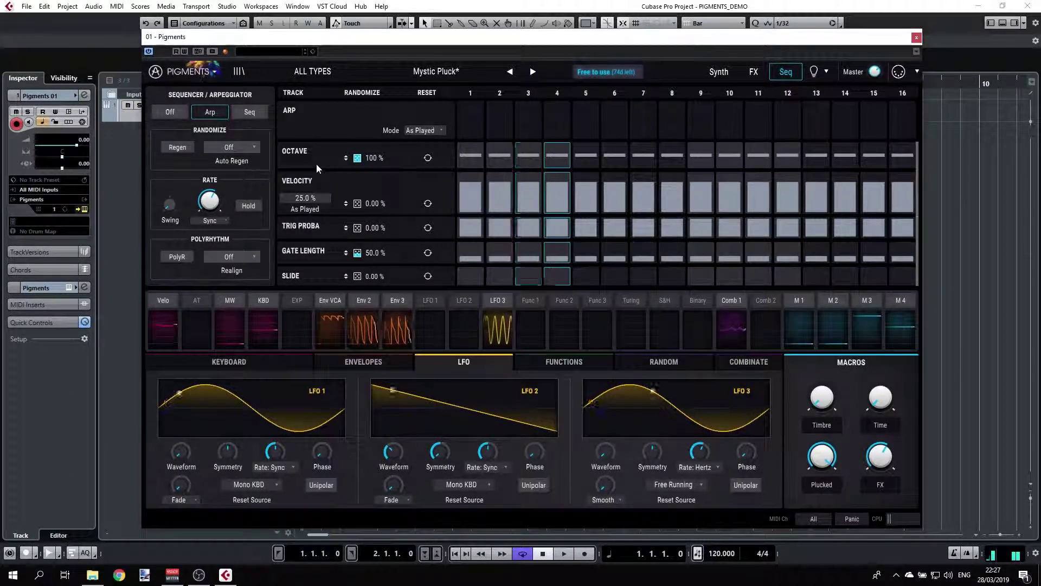
left_click(418, 130)
left_click(418, 165)
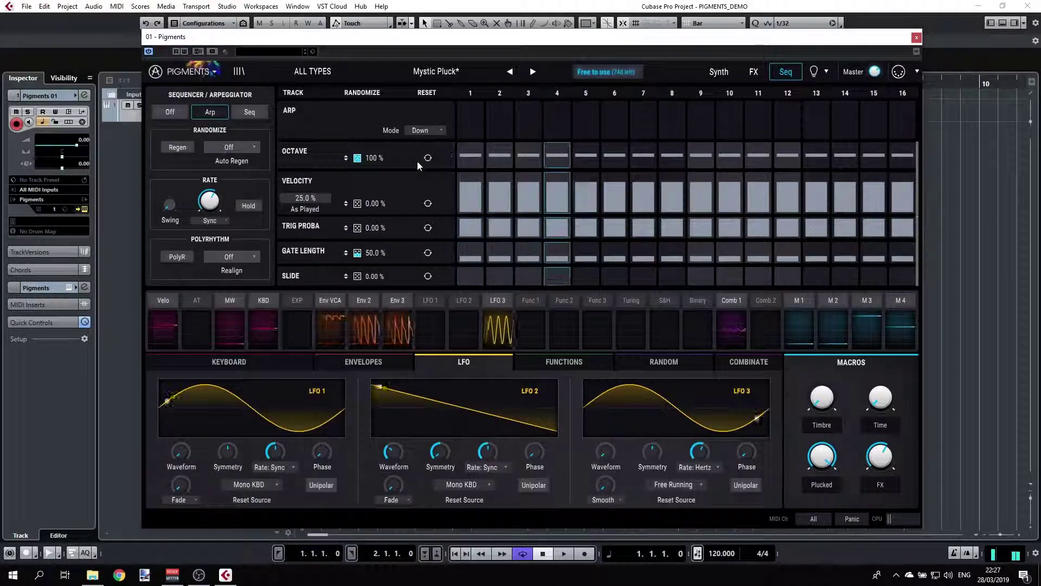
Try Up & Down Inc and Up & Down Exc, then settle on Random mode.
left_click(433, 134)
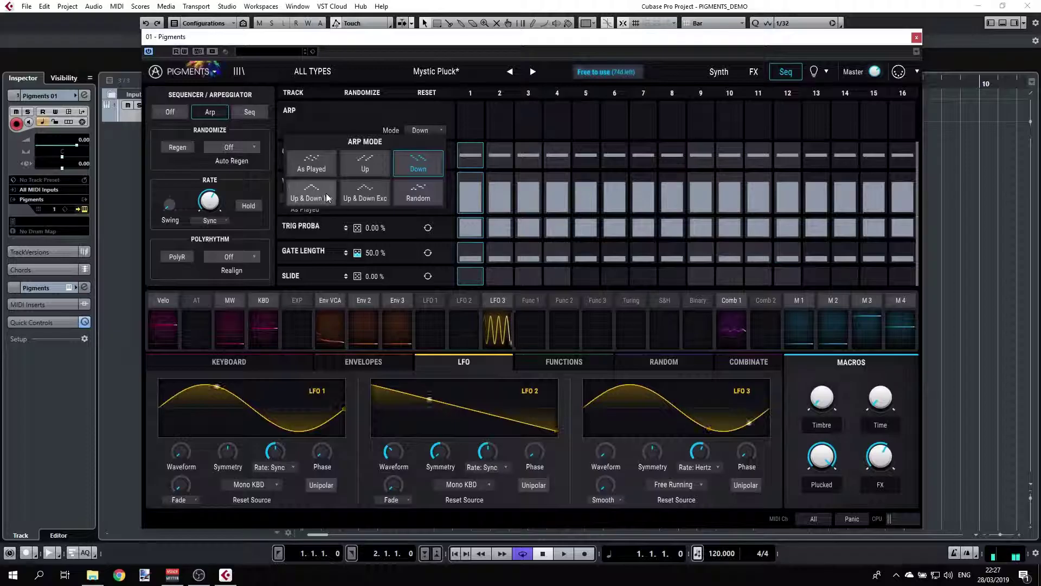
left_click(313, 199)
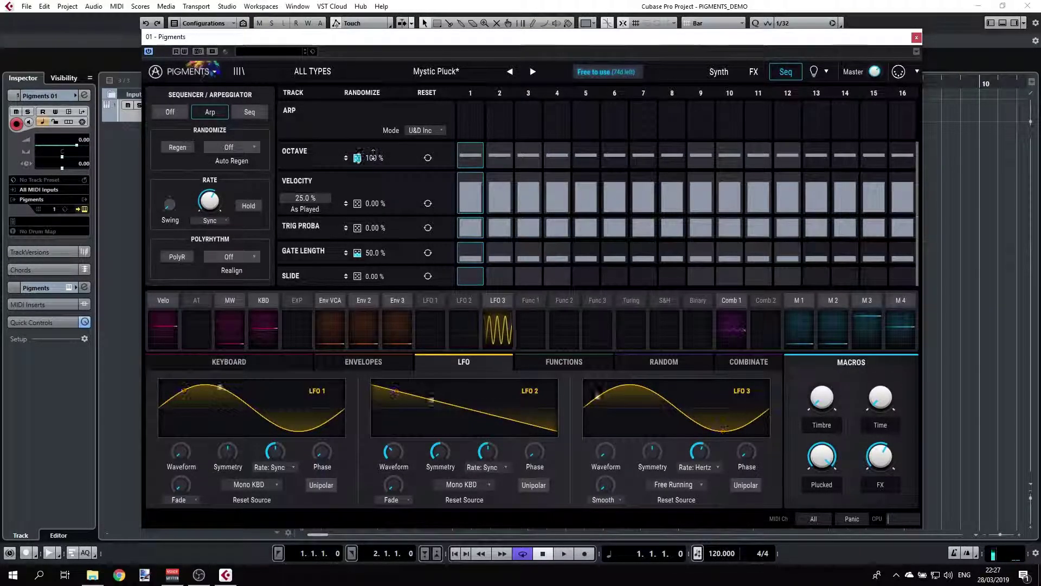
left_click(425, 131)
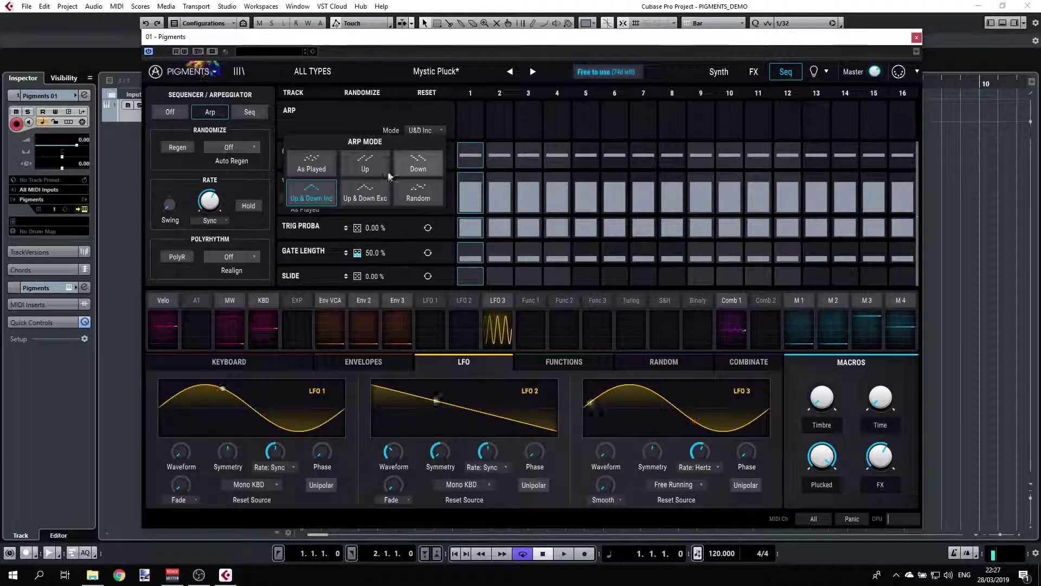
left_click(365, 198)
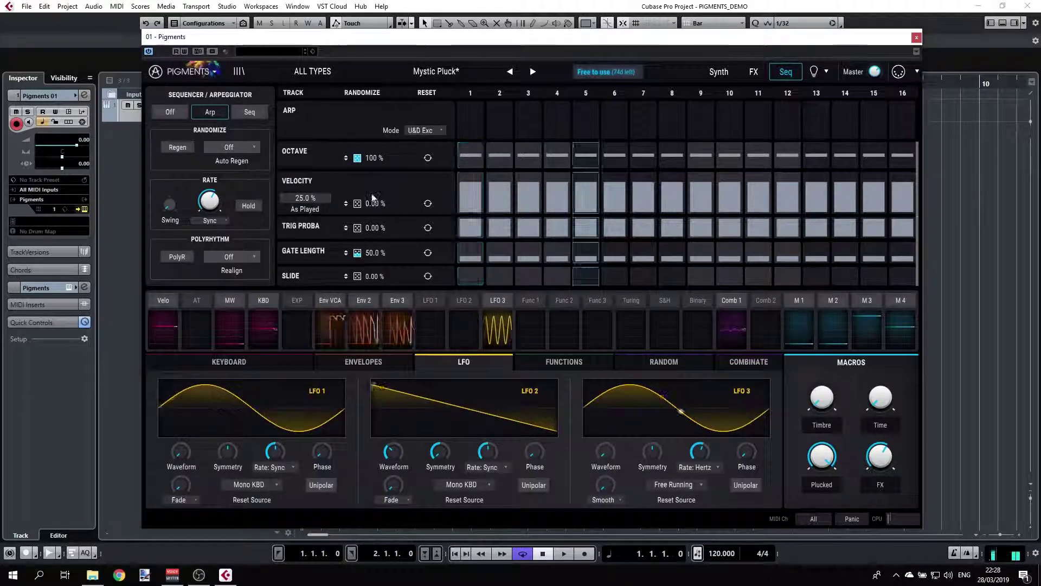
left_click(426, 130)
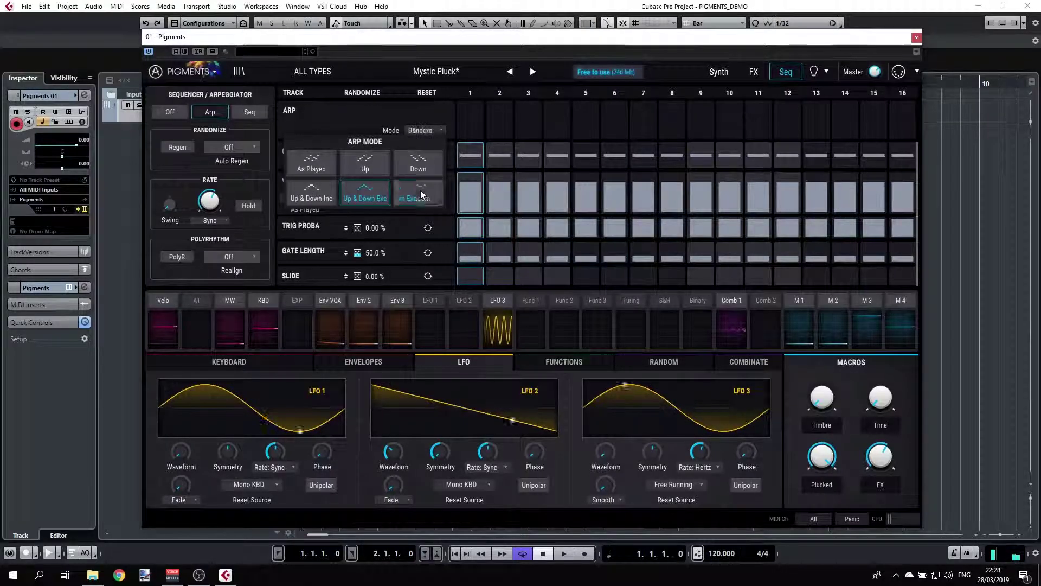
left_click(421, 190)
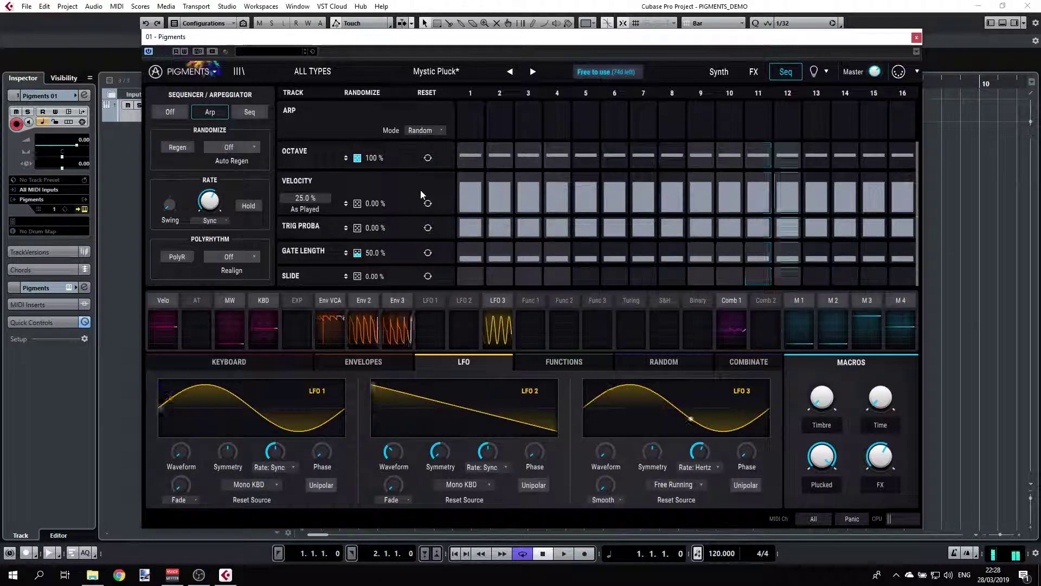